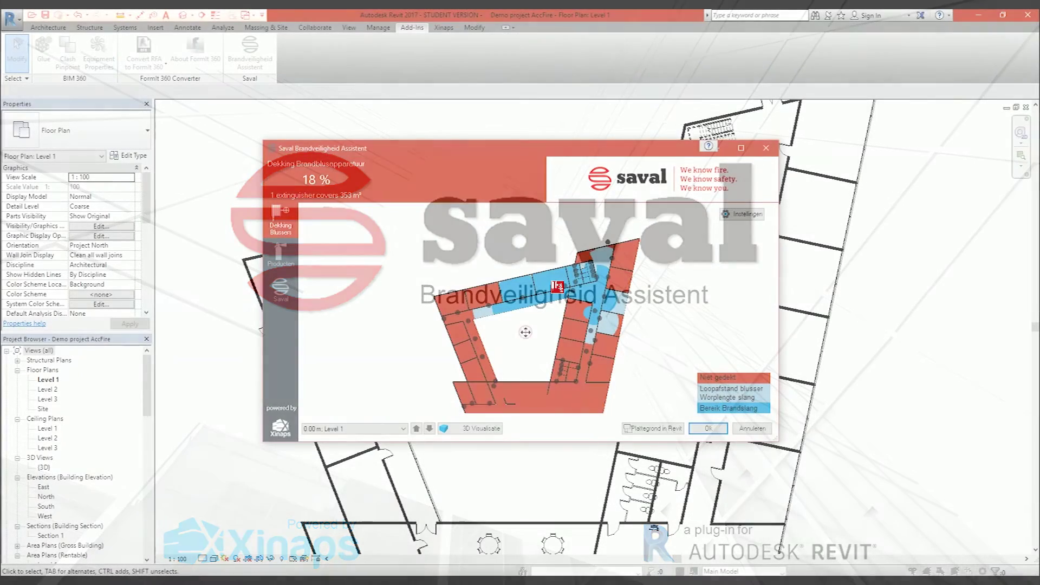
Zoom and pan around the Saval coverage plan showing 18% coverage
scroll(524, 292, "up", 2)
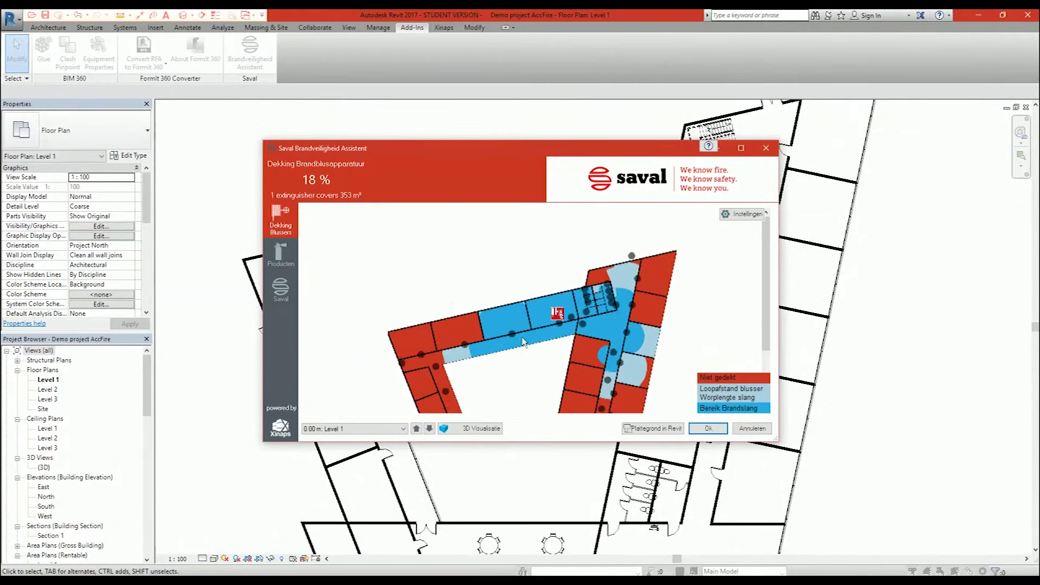
left_click_drag(527, 376, 525, 315)
scroll(525, 315, "down", 1)
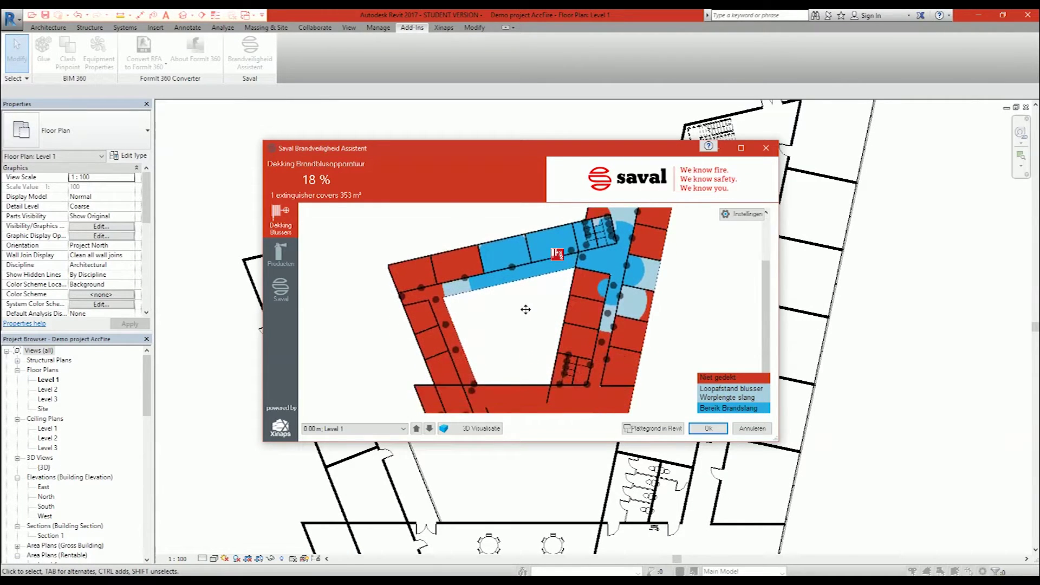
scroll(525, 315, "down", 1)
scroll(525, 315, "down", 1)
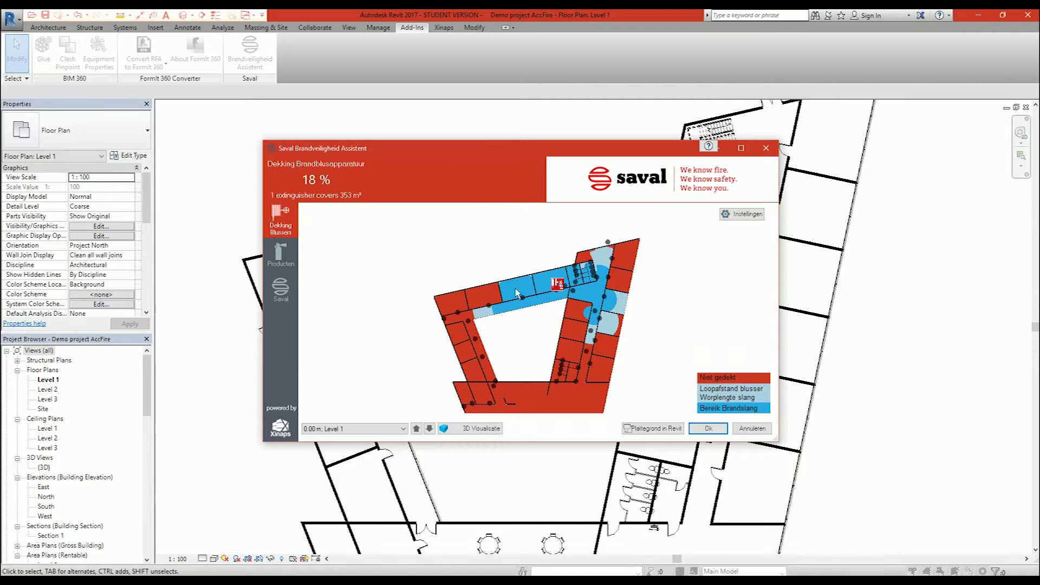
Browse the Producten catalogue, then close the Brandveiligheid Assistent
left_click(280, 254)
mouse_move(766, 265)
left_mouse_down()
mouse_move(770, 360)
mouse_move(776, 267)
left_mouse_up()
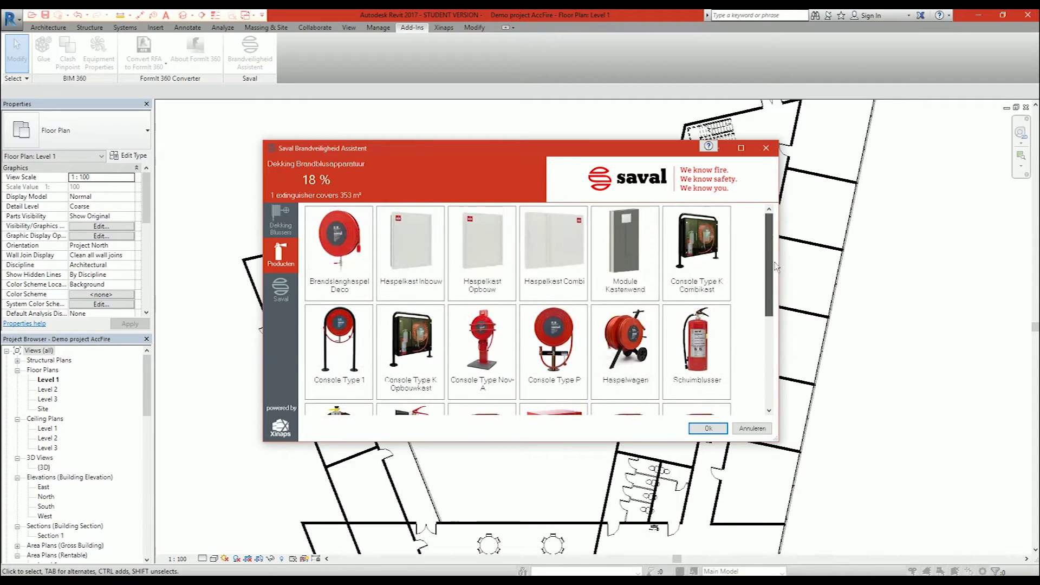
left_click(708, 428)
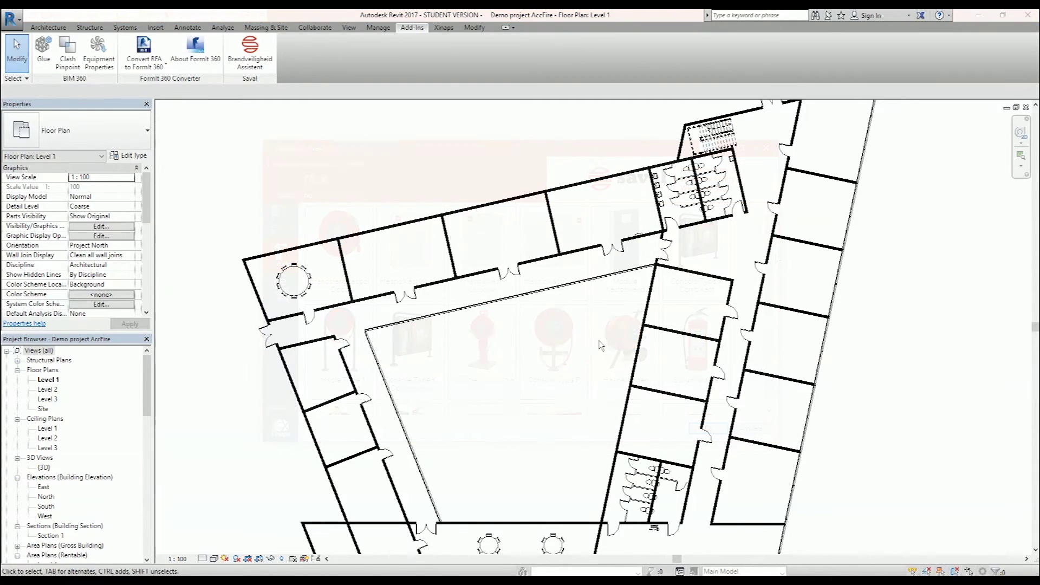
left_click(615, 191)
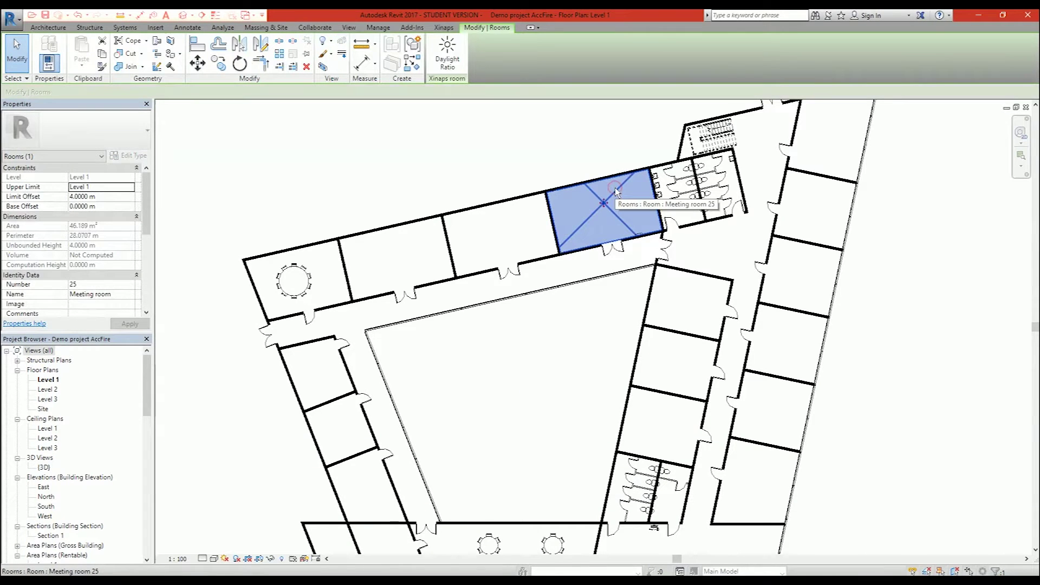
left_click(558, 308)
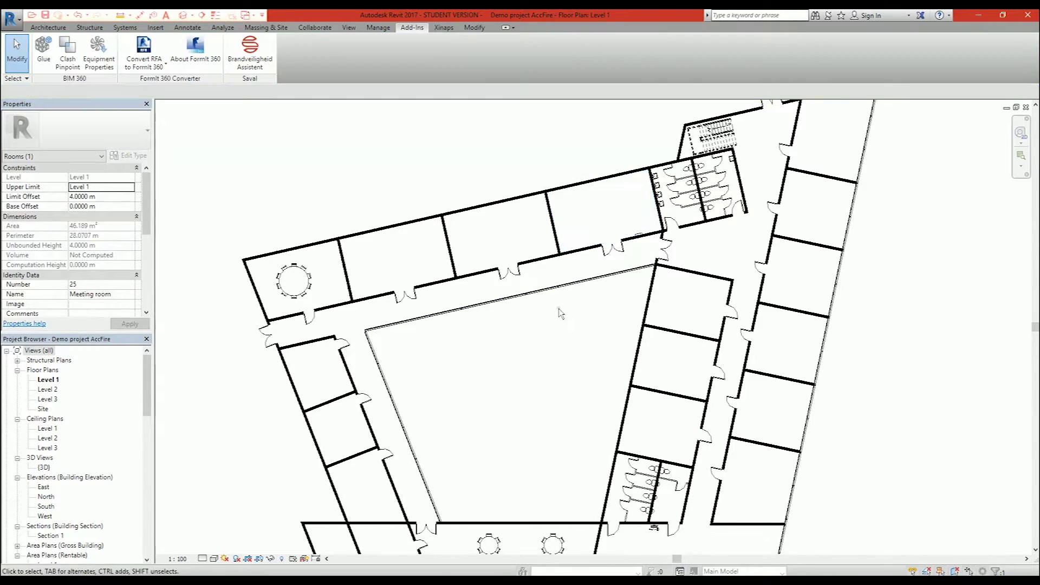
left_click(510, 273)
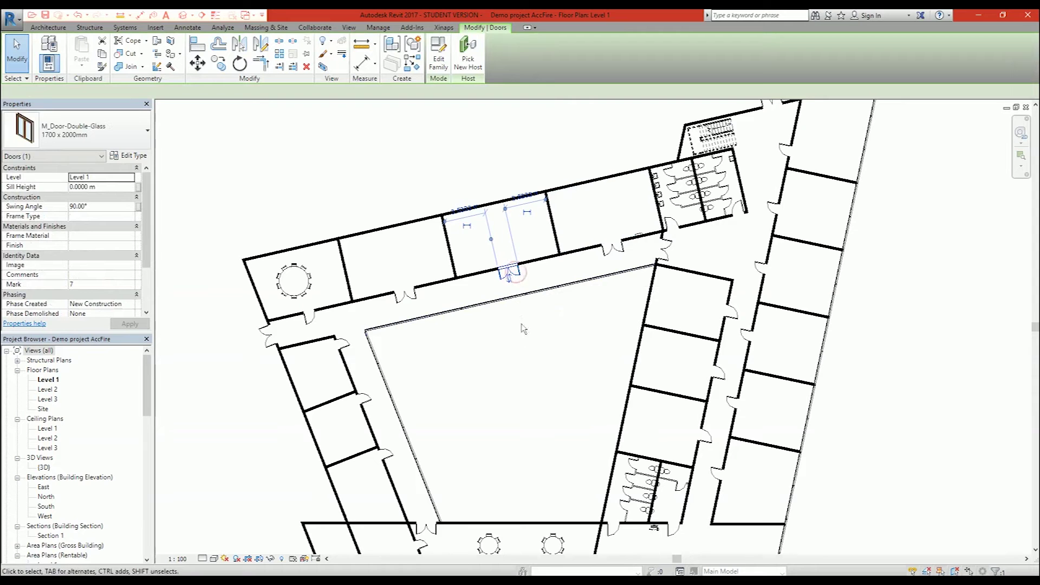
left_click(527, 356)
scroll(527, 357, "down", 3)
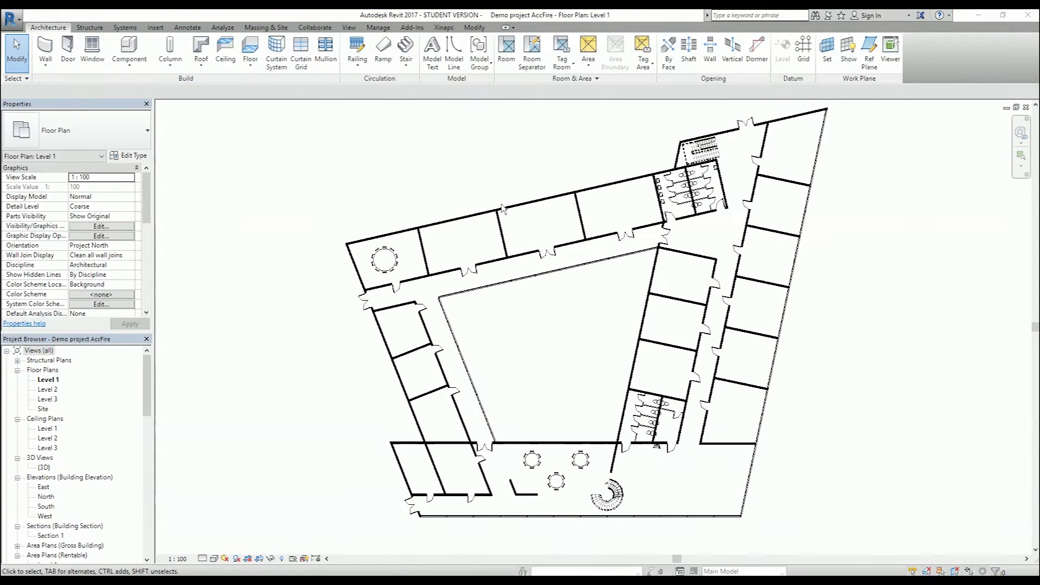
left_click(412, 27)
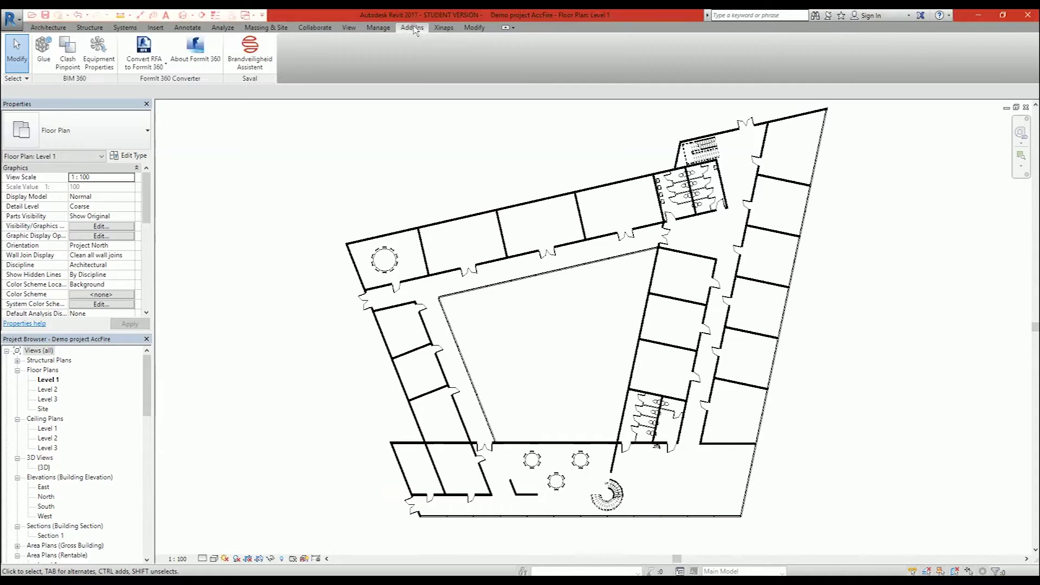
Relaunch the Brandveiligheid Assistent, now at 0% coverage, and show its Producten catalogue
left_click(258, 54)
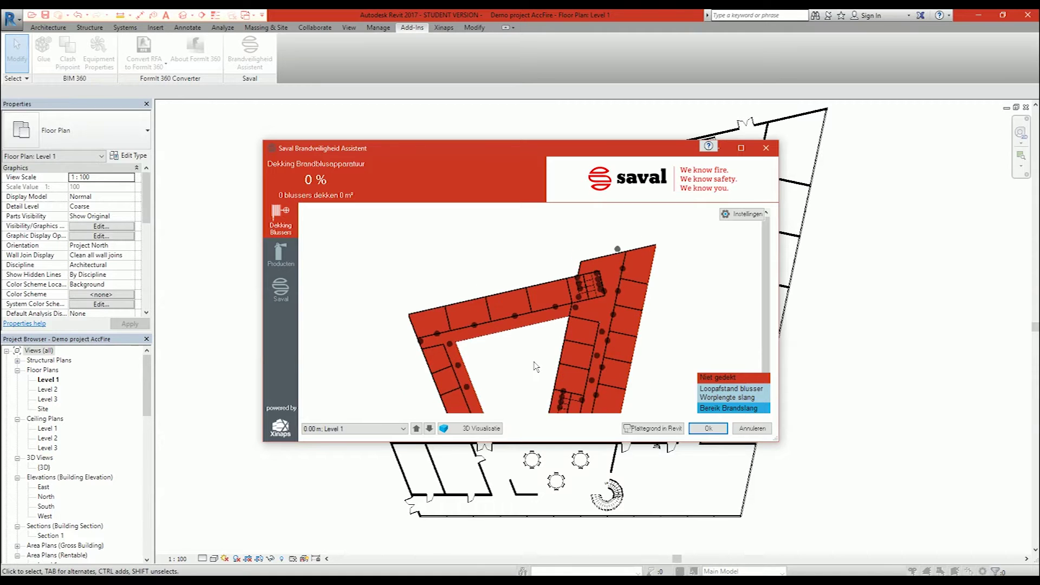
scroll(534, 367, "up", 2)
scroll(529, 378, "up", 2)
scroll(526, 325, "up", 2)
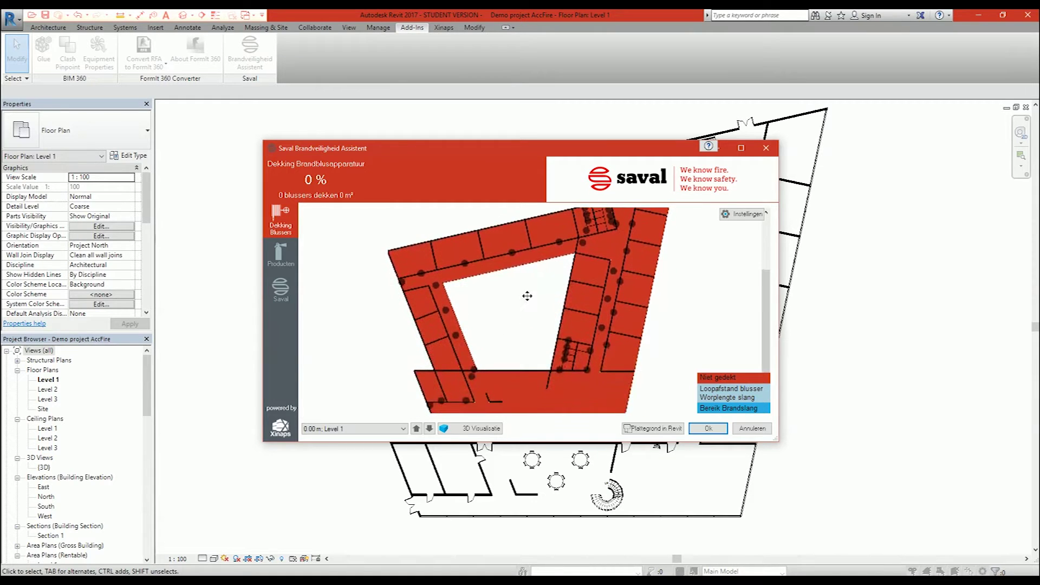
scroll(527, 299, "down", 2)
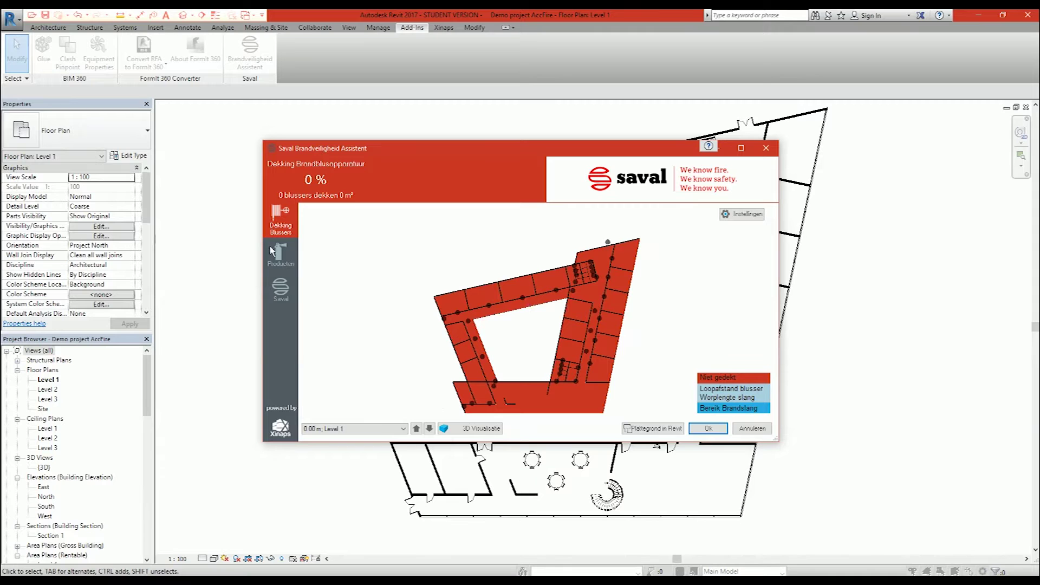
left_click(283, 256)
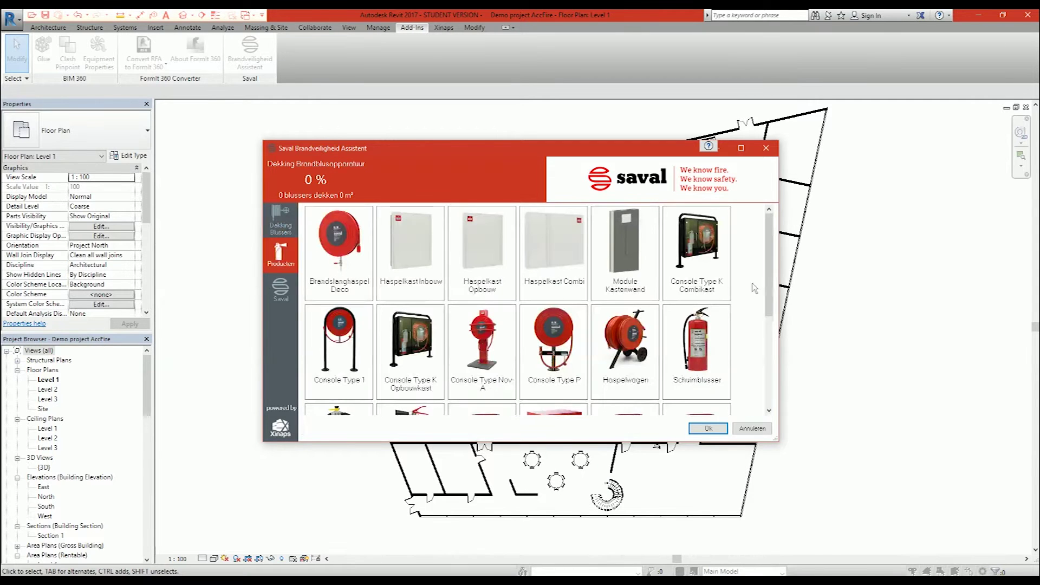
Choose the Brandslanghaspel Deco with the 20 meter 3/4" Type D31 hose
left_click_drag(767, 271, 765, 370)
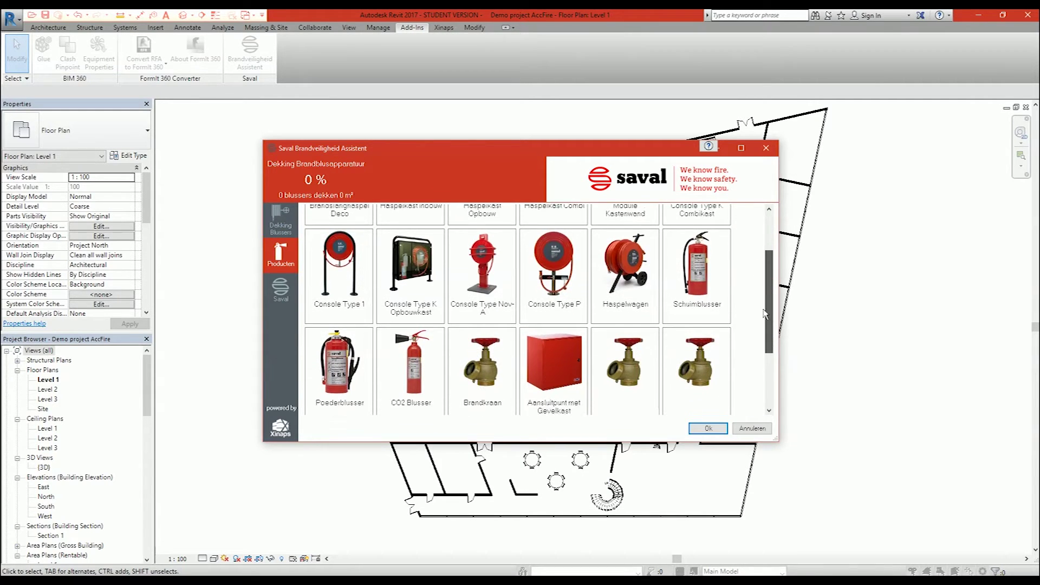
left_click_drag(765, 369, 764, 270)
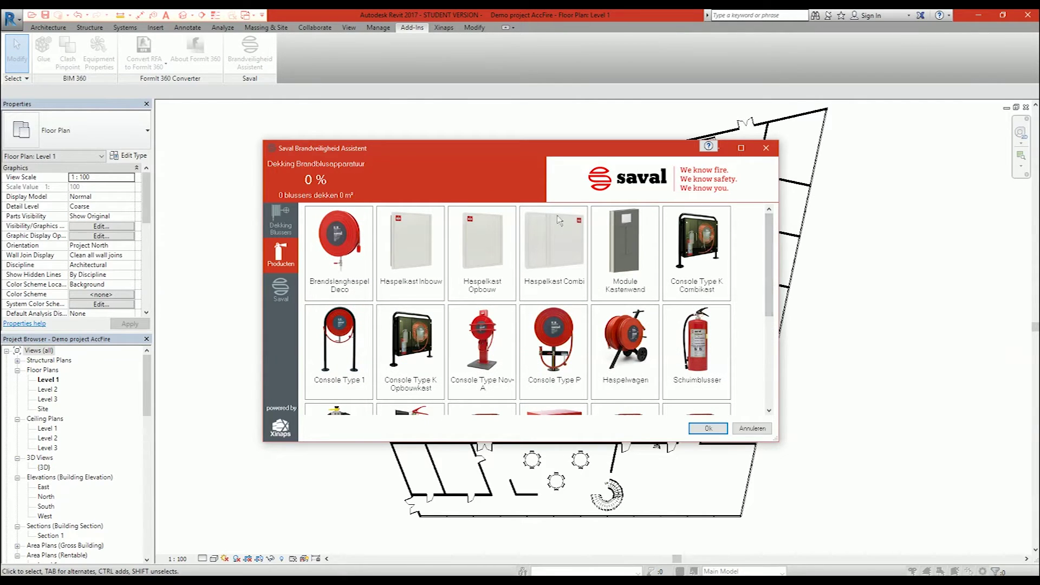
left_click(353, 253)
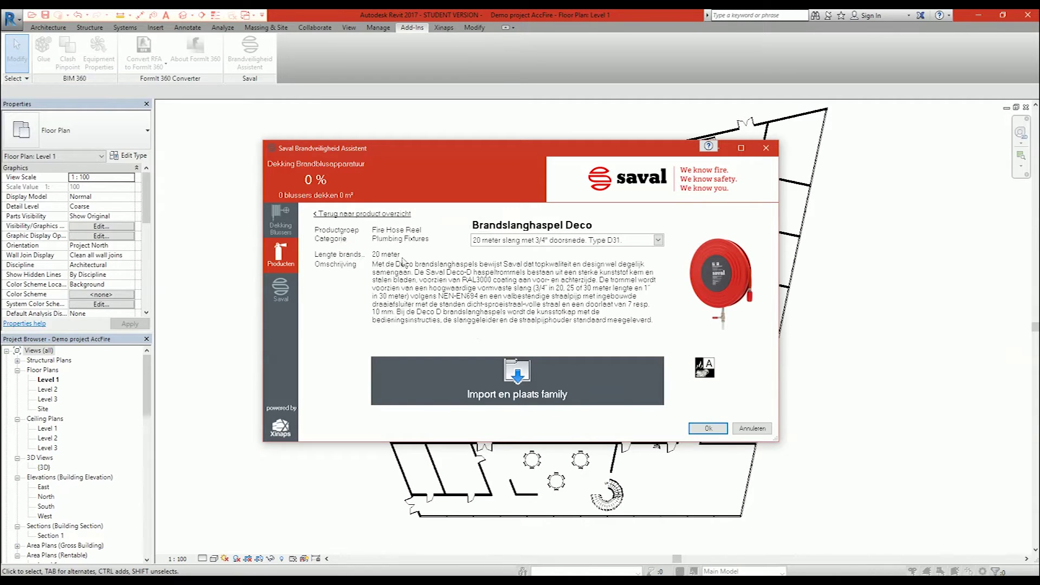
left_click(659, 240)
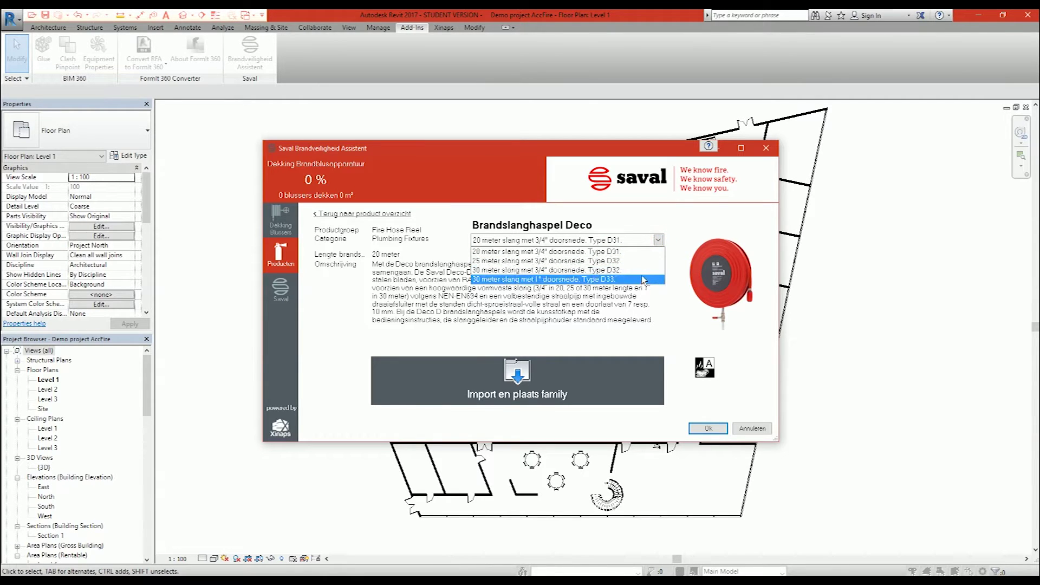
left_click(639, 255)
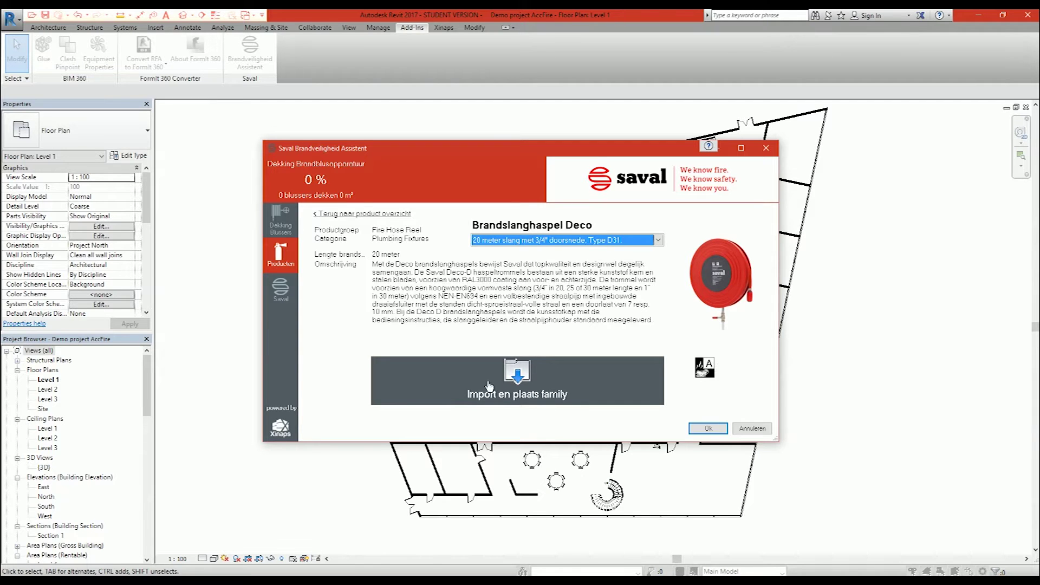
Place the Deco hose reel on the upper corridor wall and rerun coverage, now 8%
left_click(530, 388)
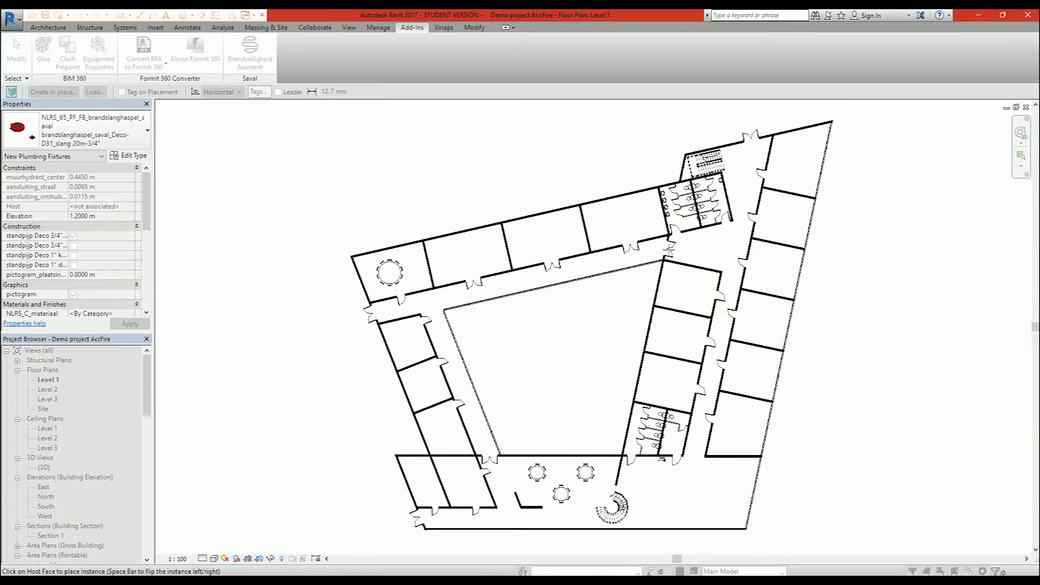
scroll(650, 236, "up", 1)
scroll(650, 237, "up", 1)
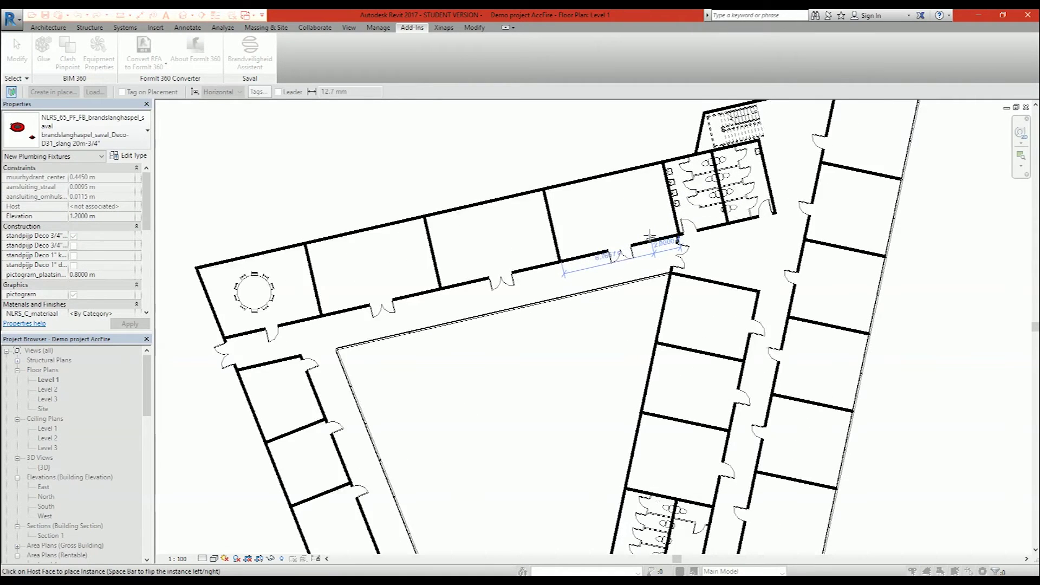
scroll(651, 237, "up", 1)
left_click(652, 238)
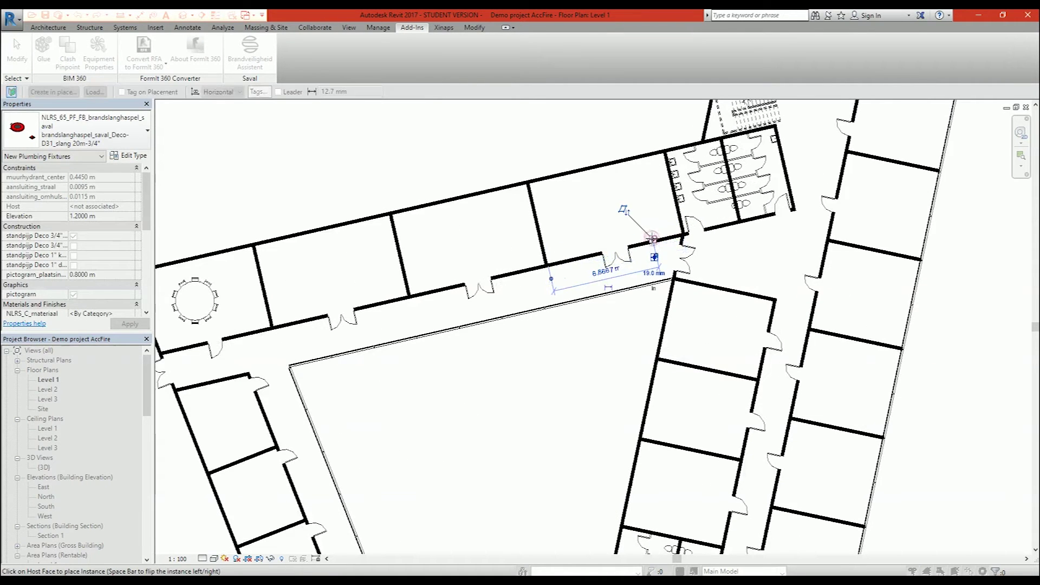
key("Escape")
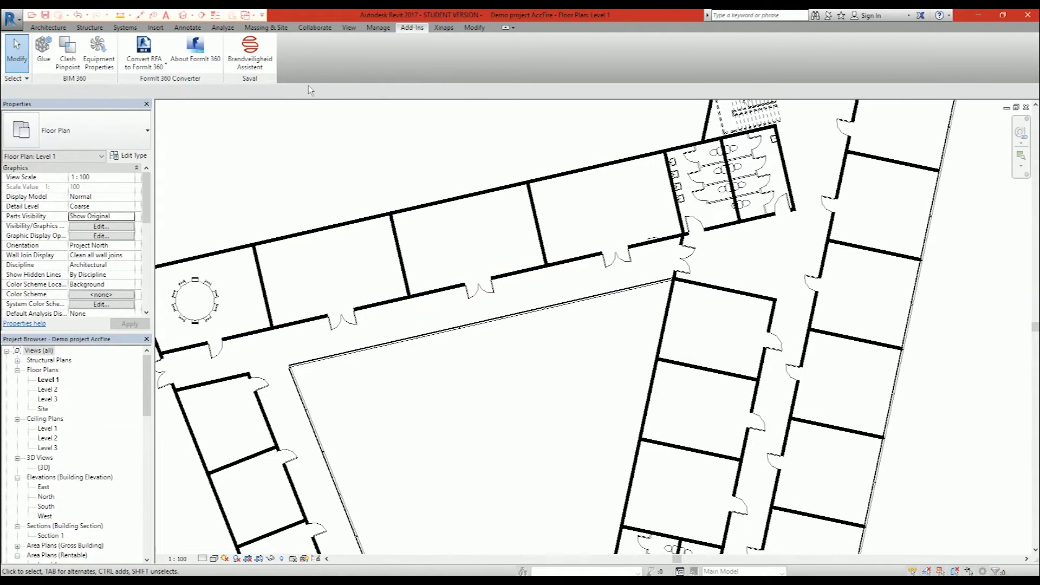
left_click(260, 56)
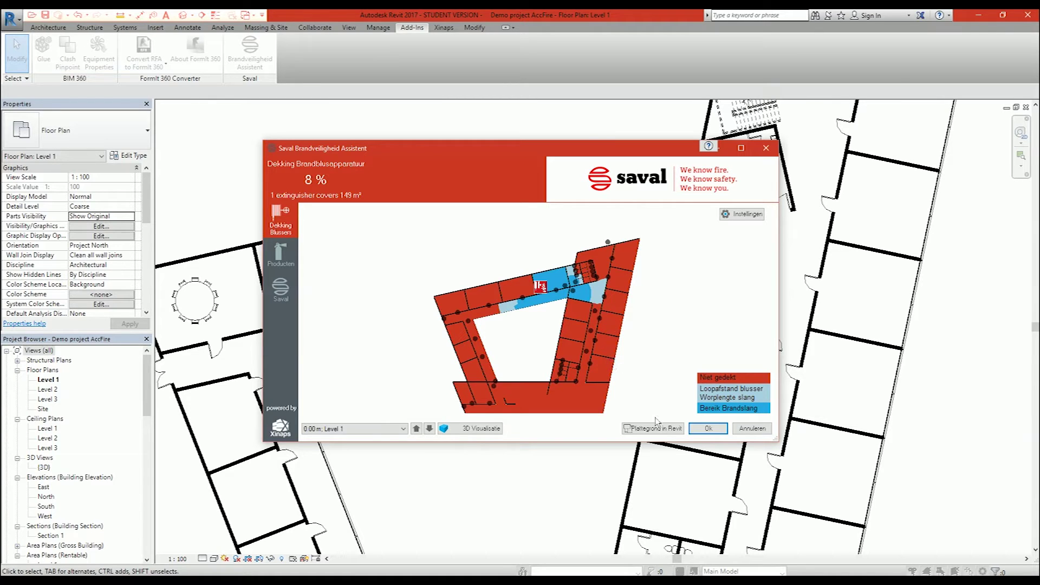
Orbit the 3D coverage view of the hose reel, then close it and select the reel in plan
left_click(502, 428)
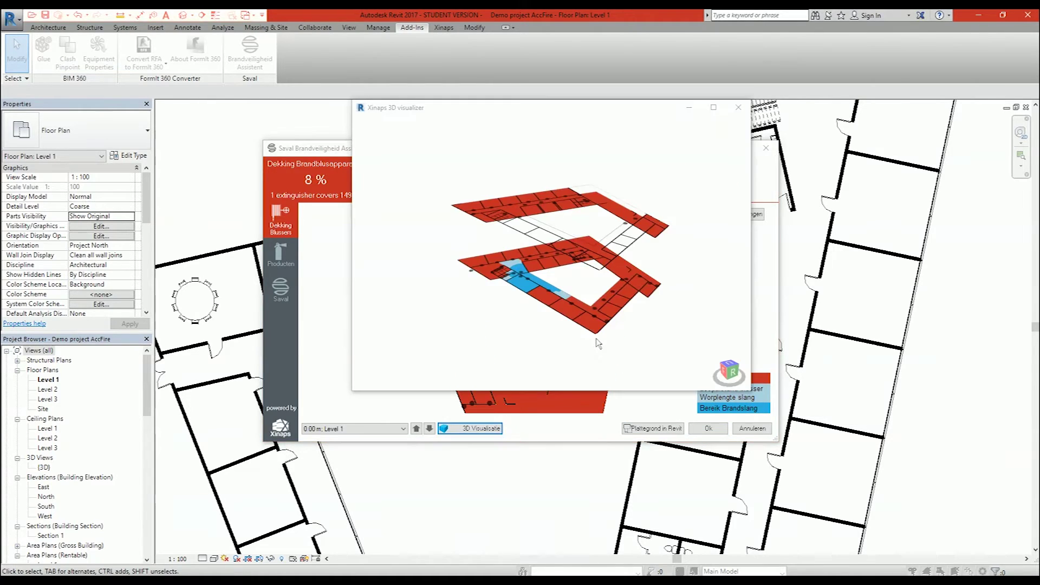
mouse_move(596, 340)
left_mouse_down()
mouse_move(609, 325)
mouse_move(586, 342)
mouse_move(587, 309)
left_mouse_up()
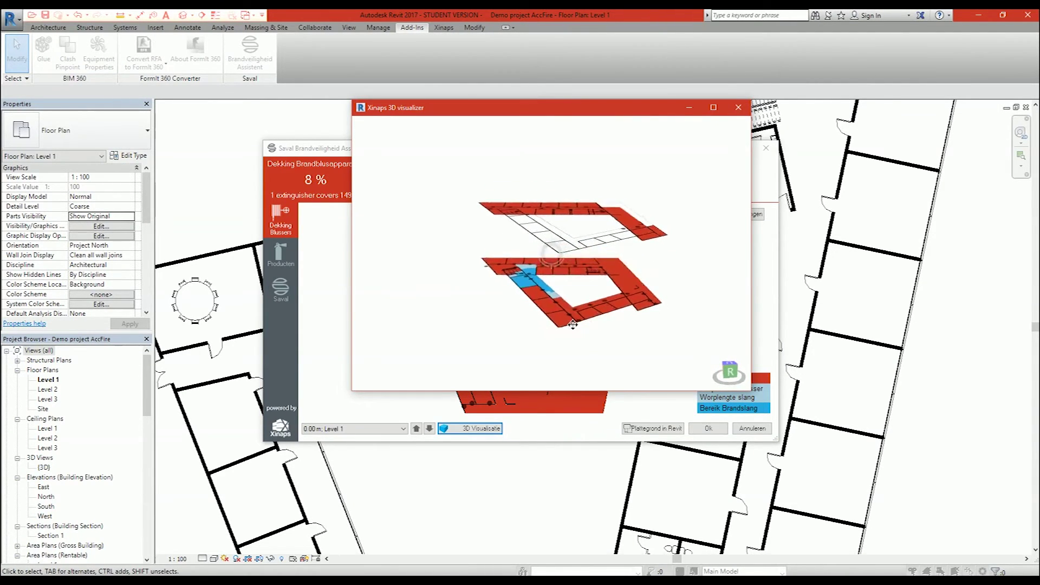
left_click_drag(597, 279, 612, 330)
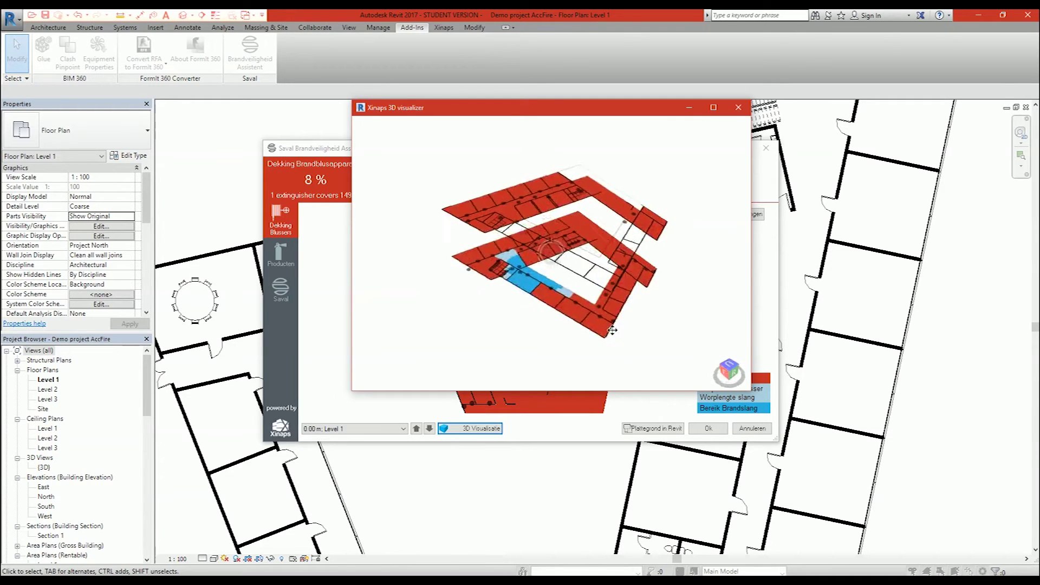
mouse_move(612, 330)
left_mouse_down()
mouse_move(641, 309)
mouse_move(596, 317)
mouse_move(528, 298)
mouse_move(553, 310)
mouse_move(525, 308)
left_mouse_up()
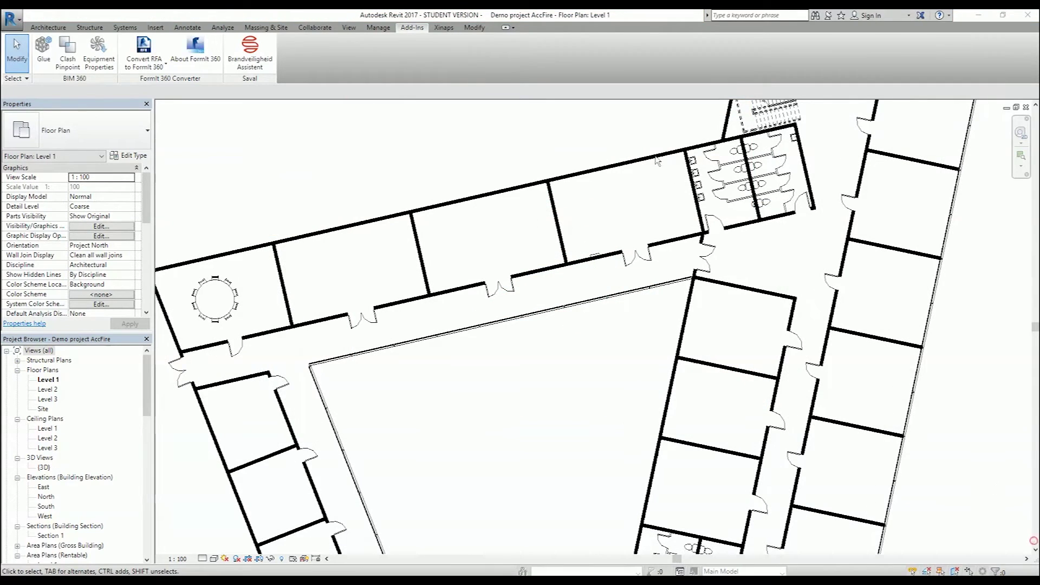
left_click(595, 259)
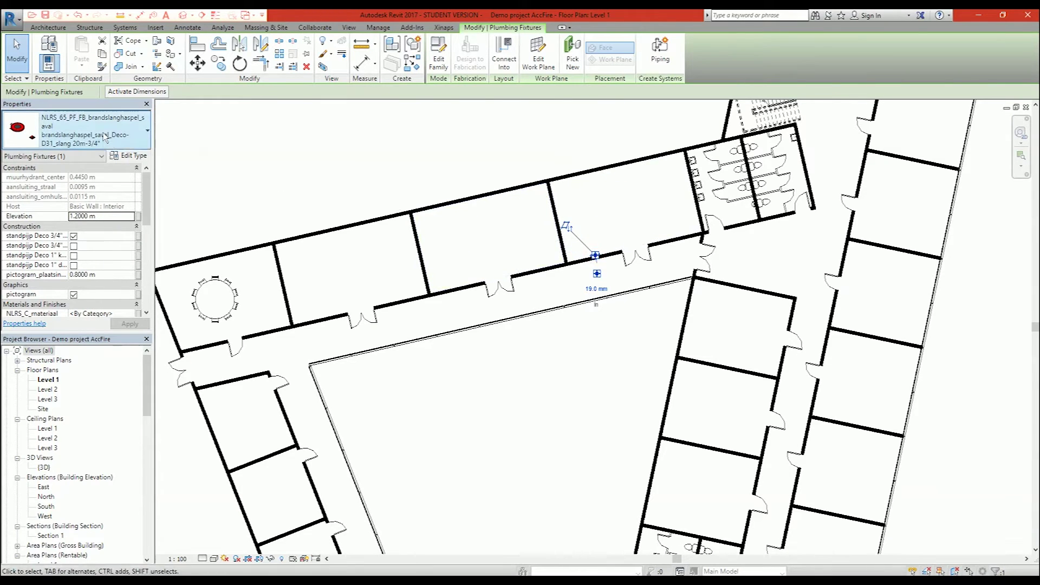
Switch the hose reel to type Deco-D32 slang 30m-3/4 and rerun coverage, now 17%
left_click(87, 133)
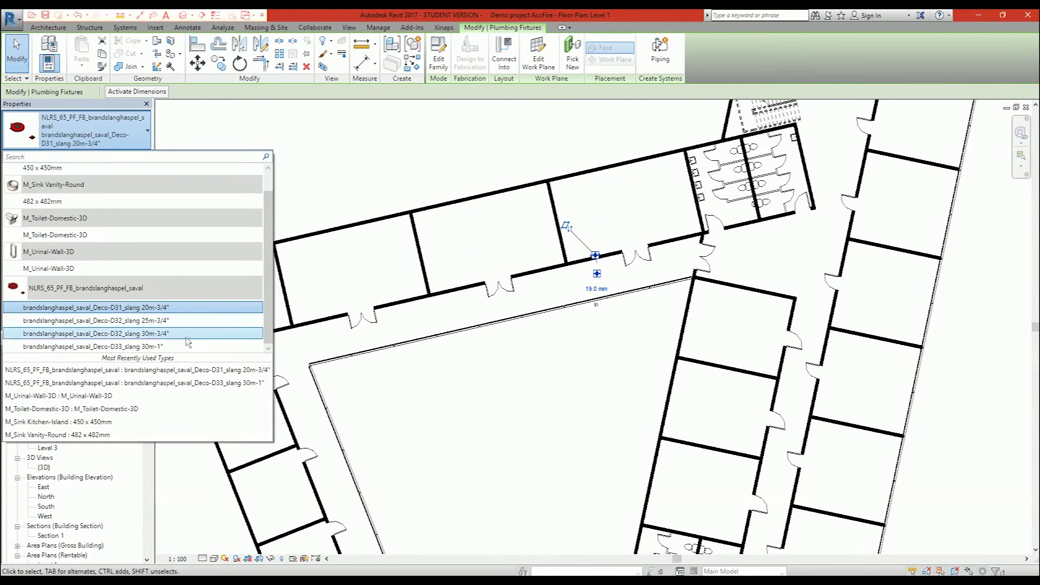
mouse_move(96, 333)
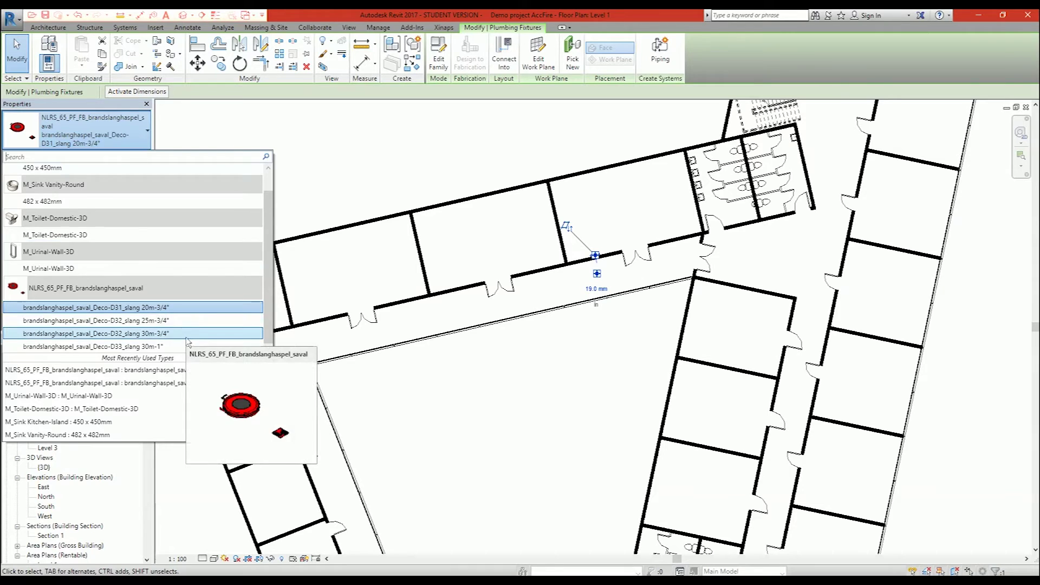
left_click(109, 333)
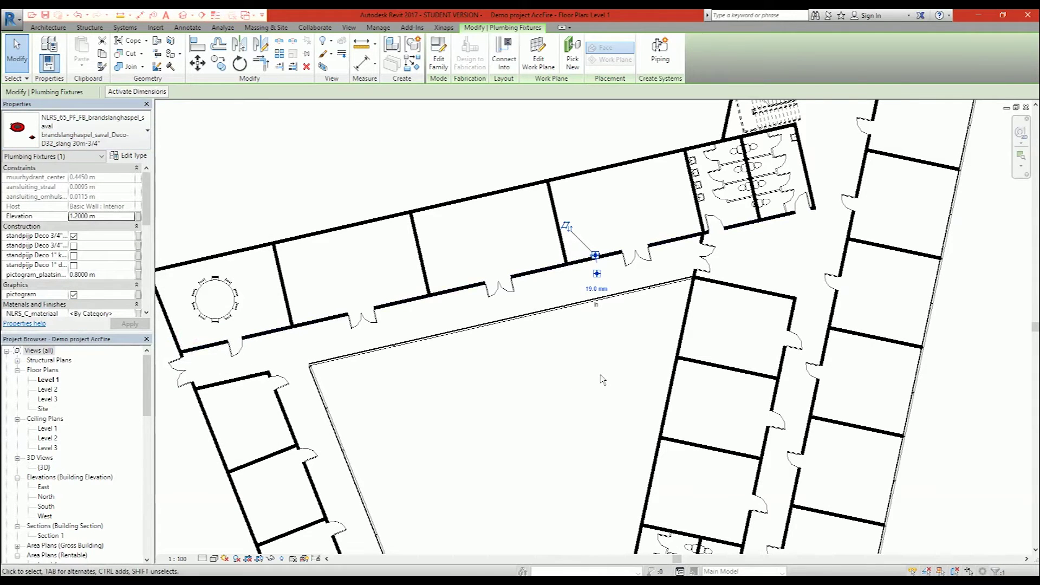
key("Escape")
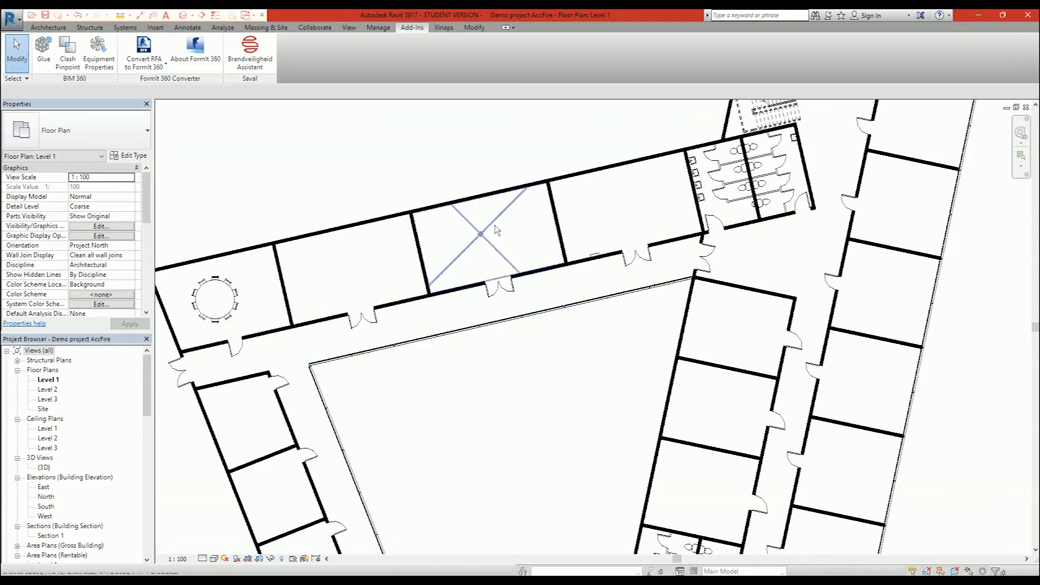
left_click(250, 44)
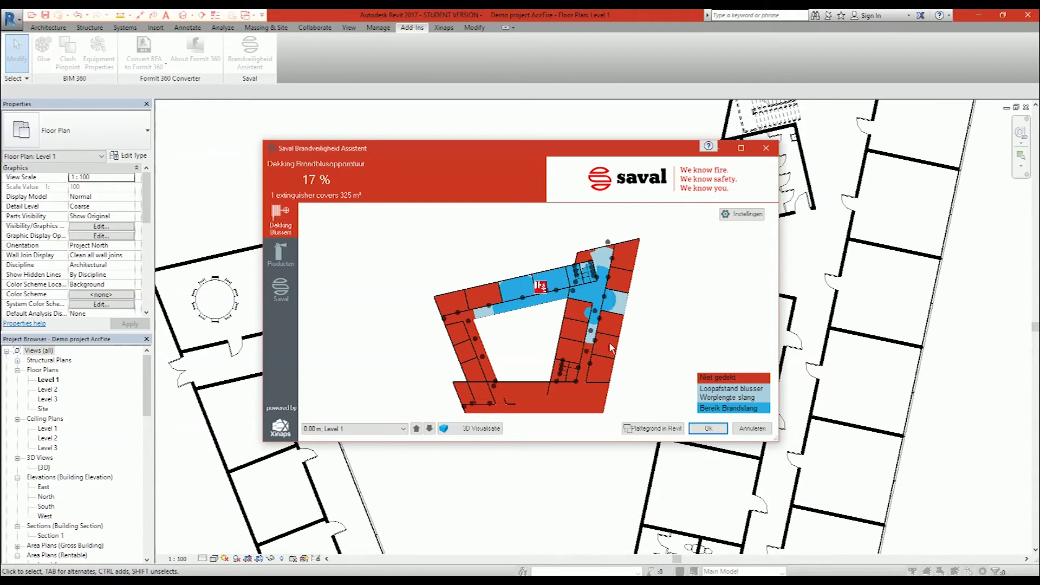
left_click(707, 428)
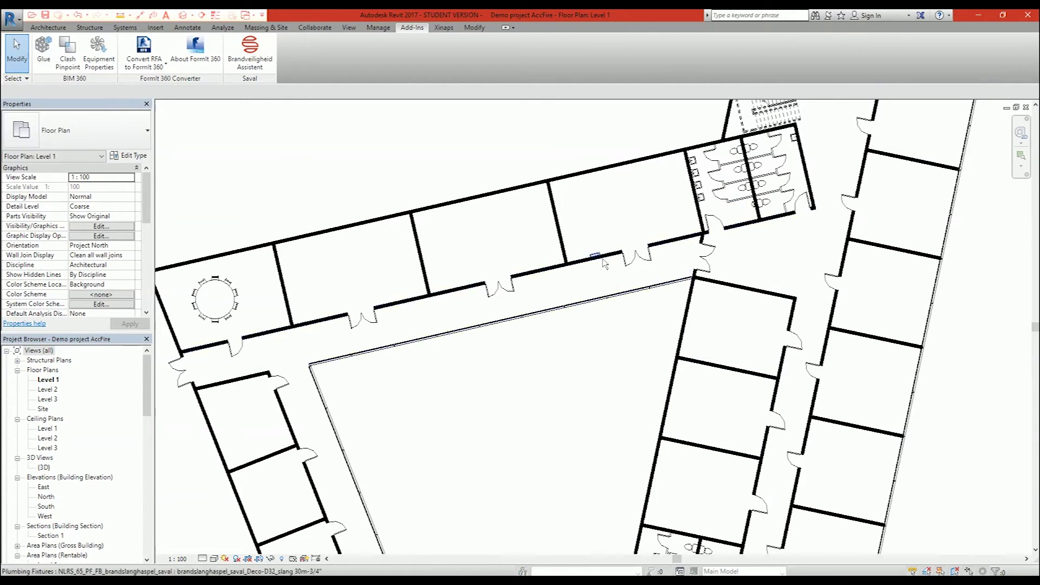
left_click(600, 261)
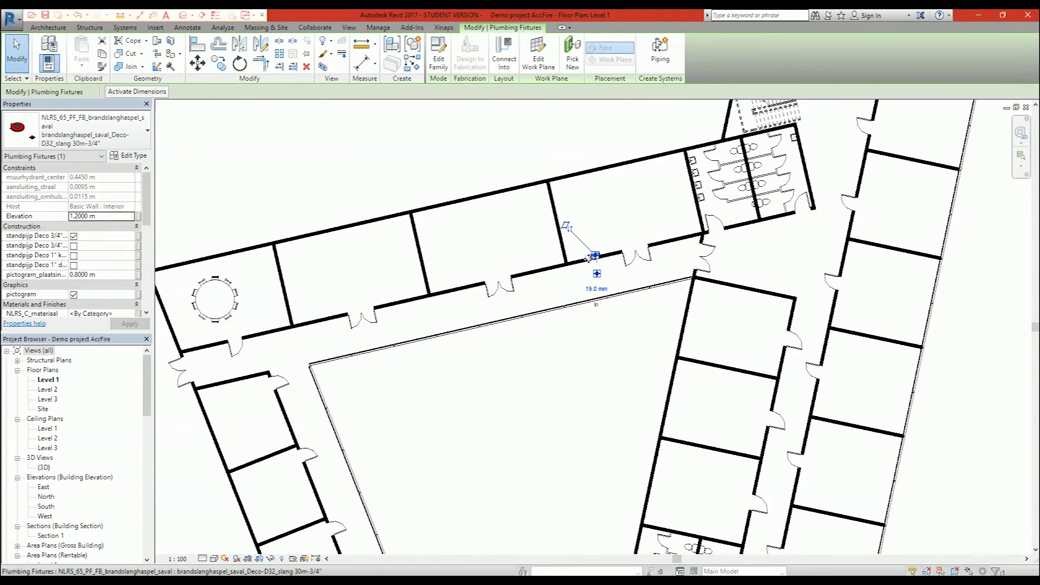
Slide the hose reel left along the corridor wall and recheck coverage at 16%, 298 m²
left_click_drag(588, 255, 528, 275)
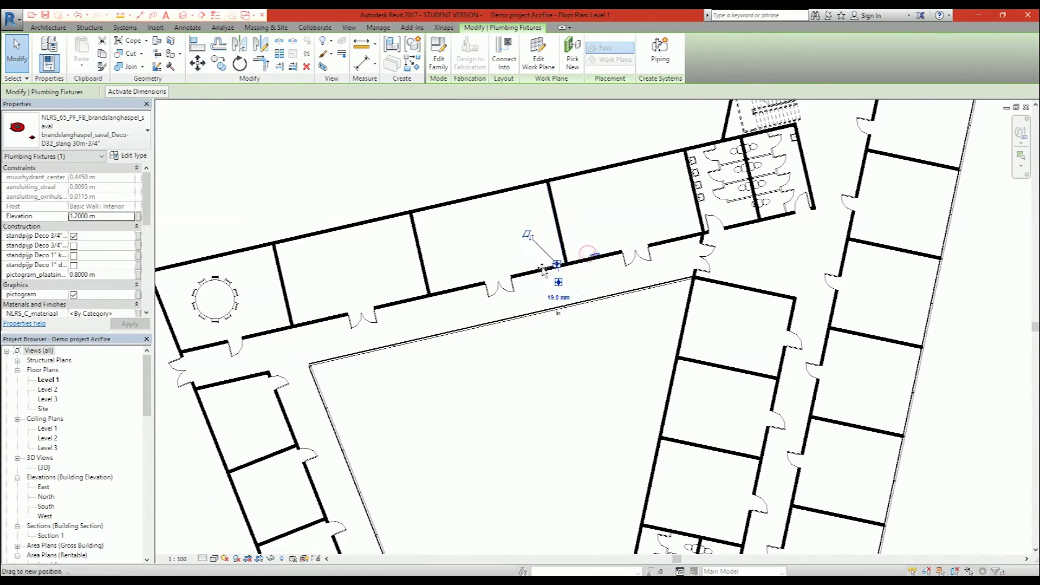
left_click_drag(529, 274, 456, 291)
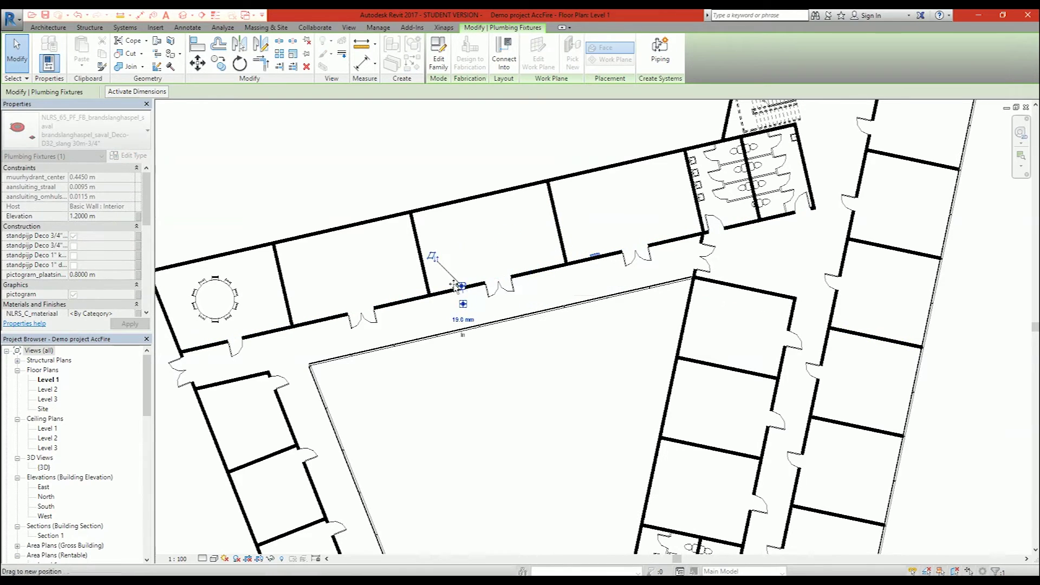
left_click(509, 347)
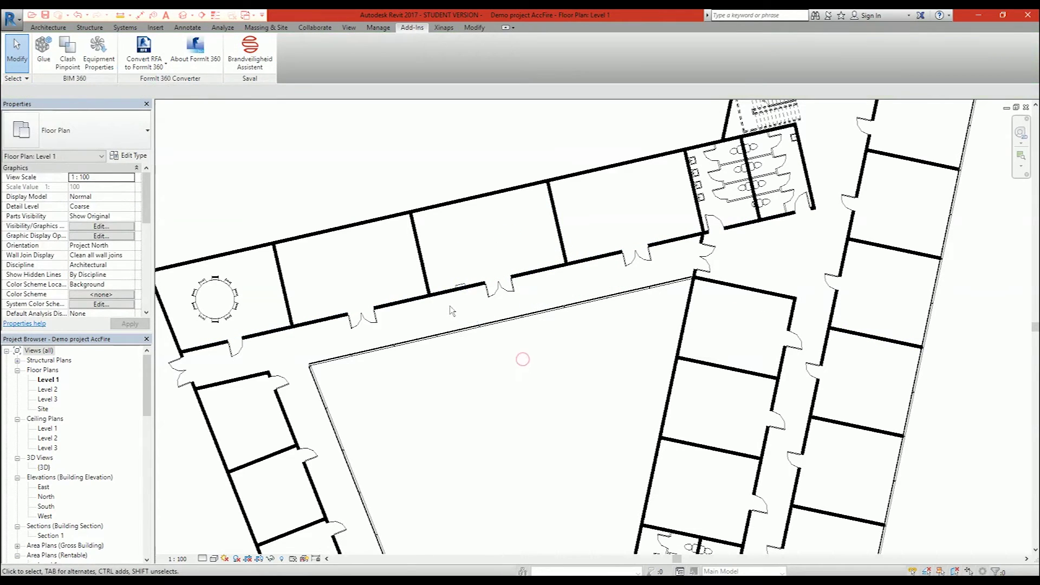
left_click(266, 63)
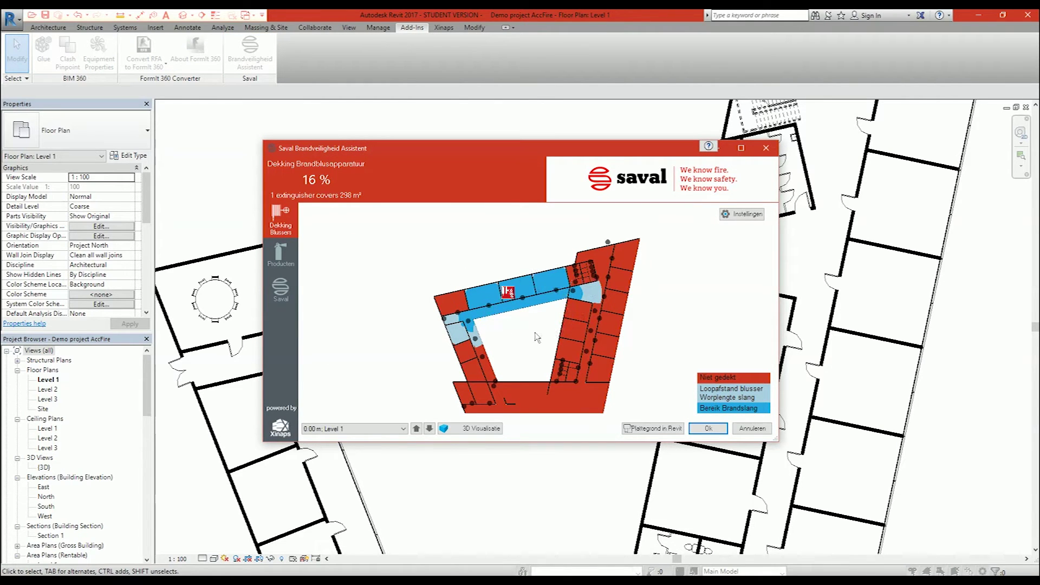
left_click(707, 429)
middle_click_drag(697, 433, 846, 489)
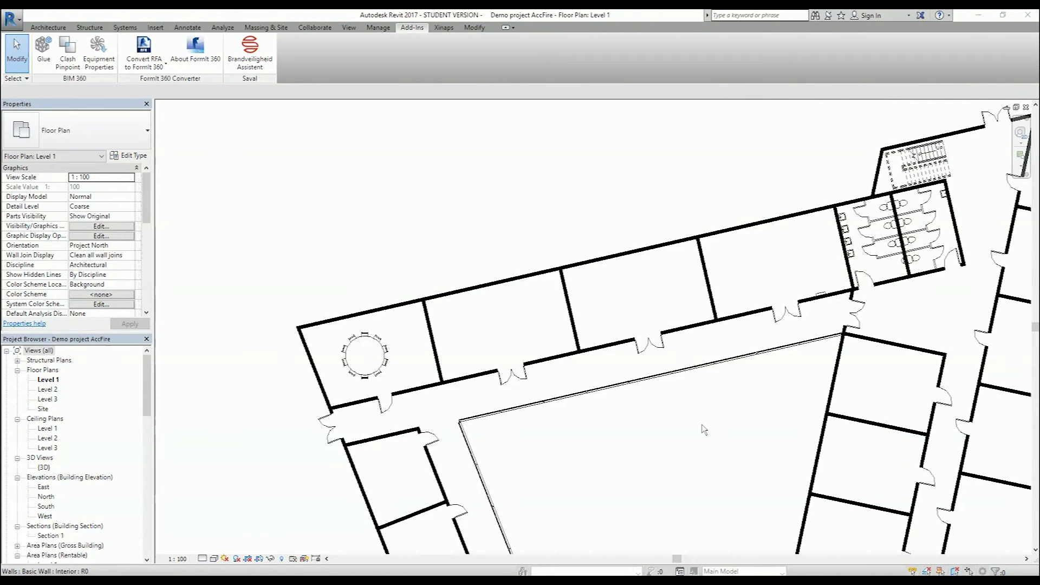
Set Fire Rating 60 on the corridor wall's Generic - 200mm 60 min type
left_click(684, 333)
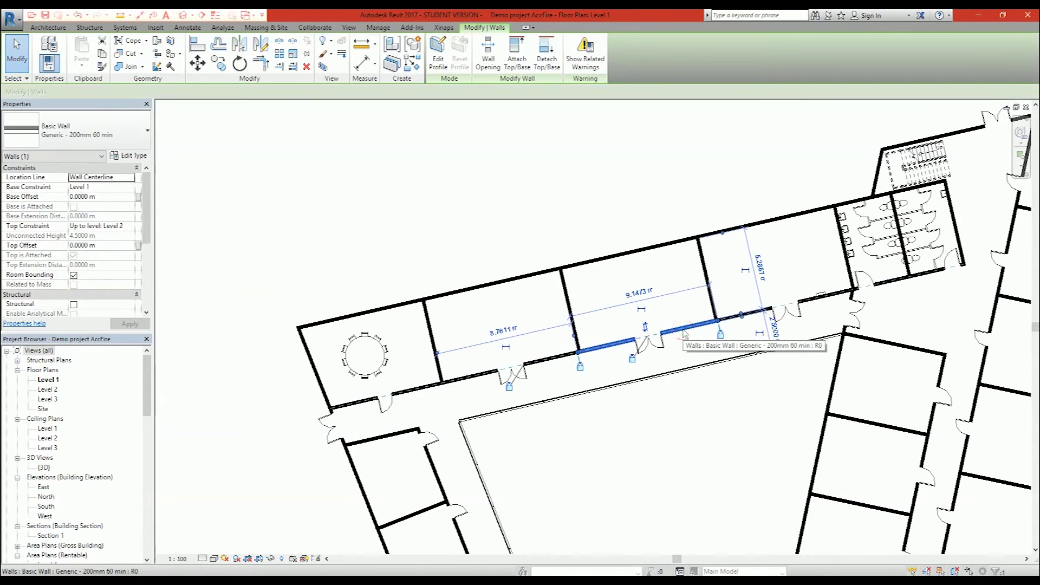
left_click(130, 156)
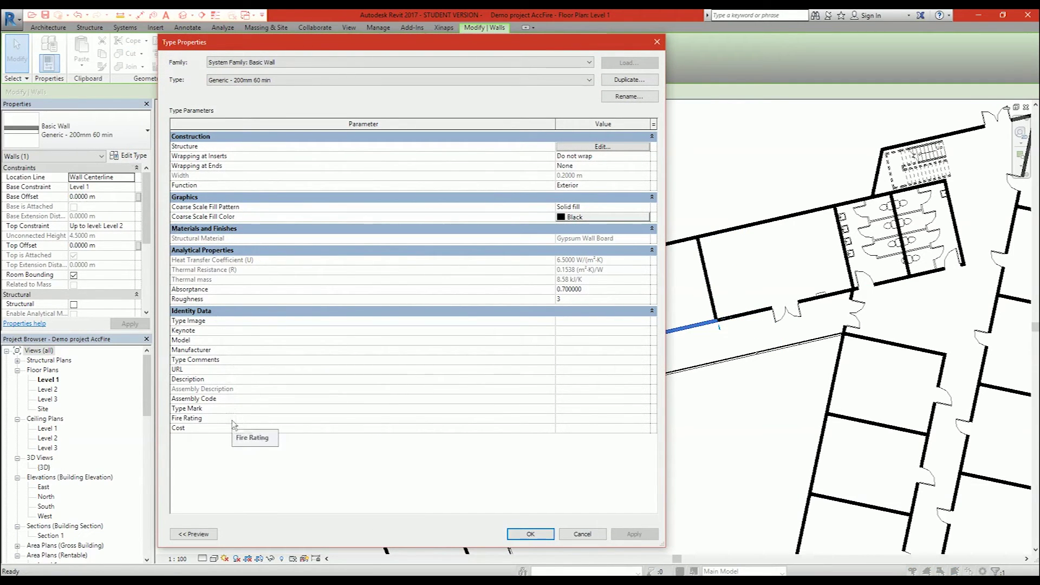
left_click(575, 419)
type("60")
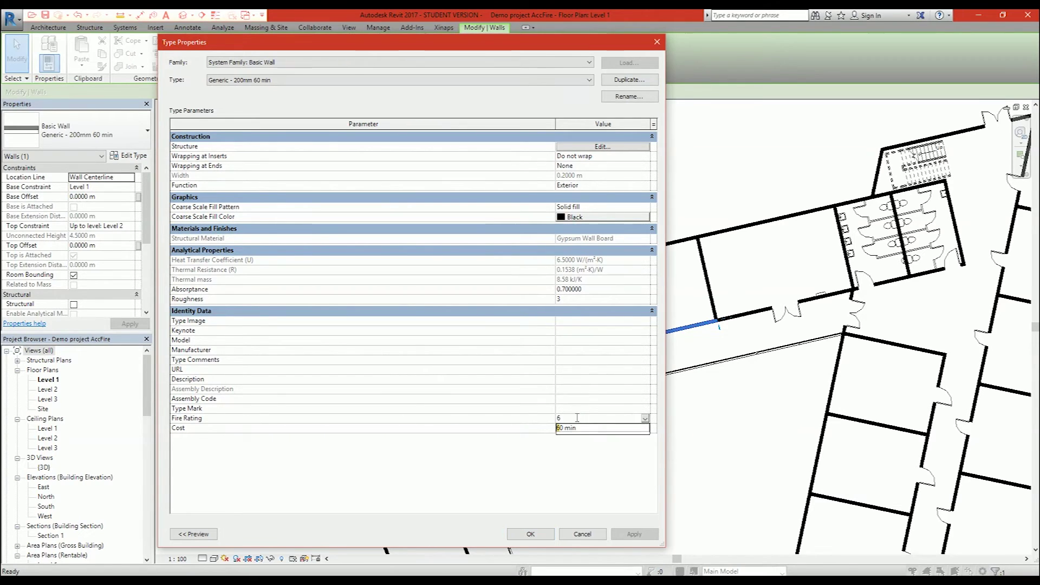
left_click(566, 476)
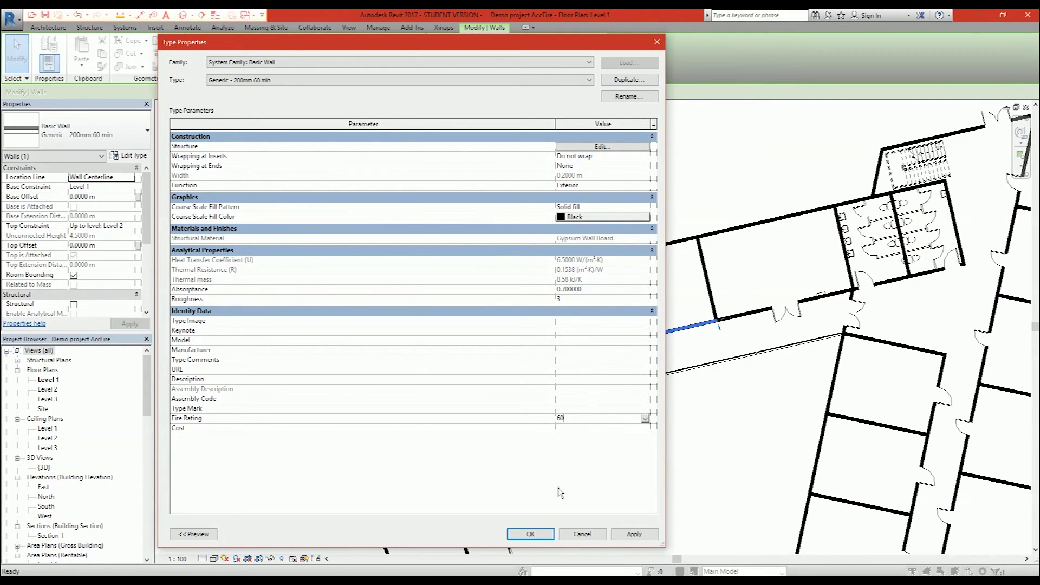
left_click(546, 537)
left_click(656, 443)
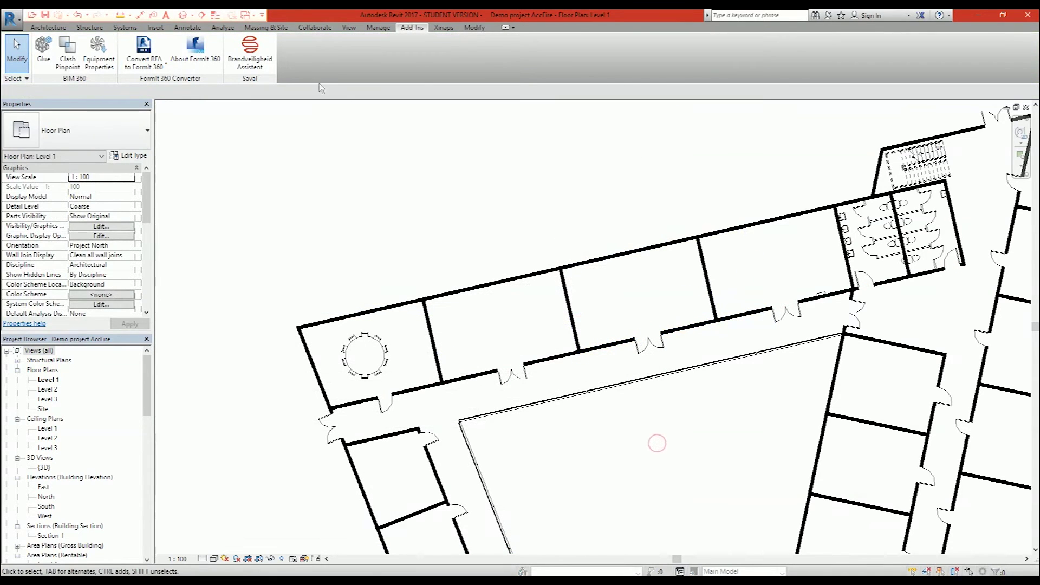
Set Brandcompartimenten bepaald door to Wand parameter Fire Rating (30,60,90) and recalculate
left_click(263, 56)
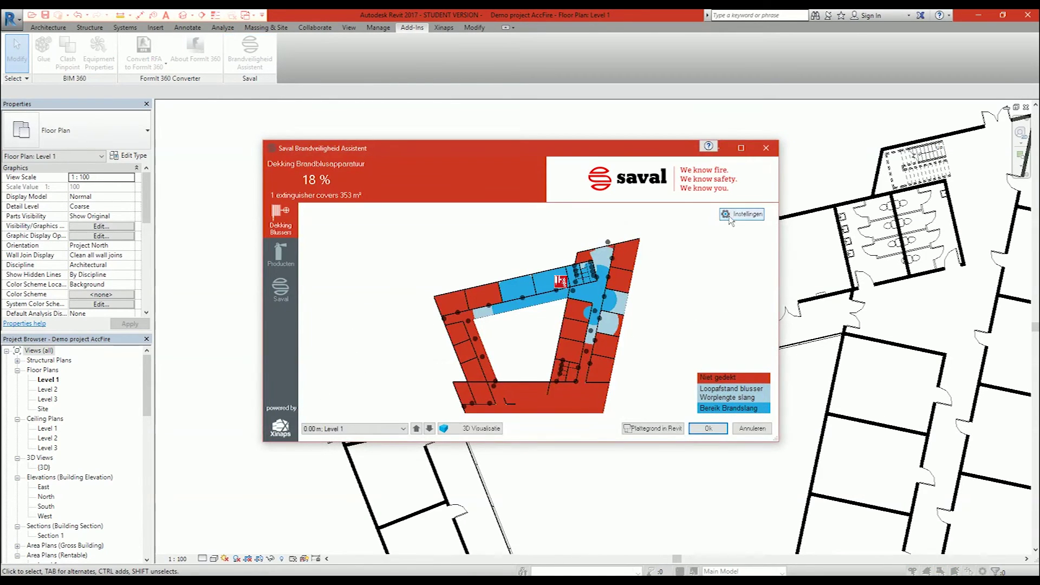
left_click(726, 216)
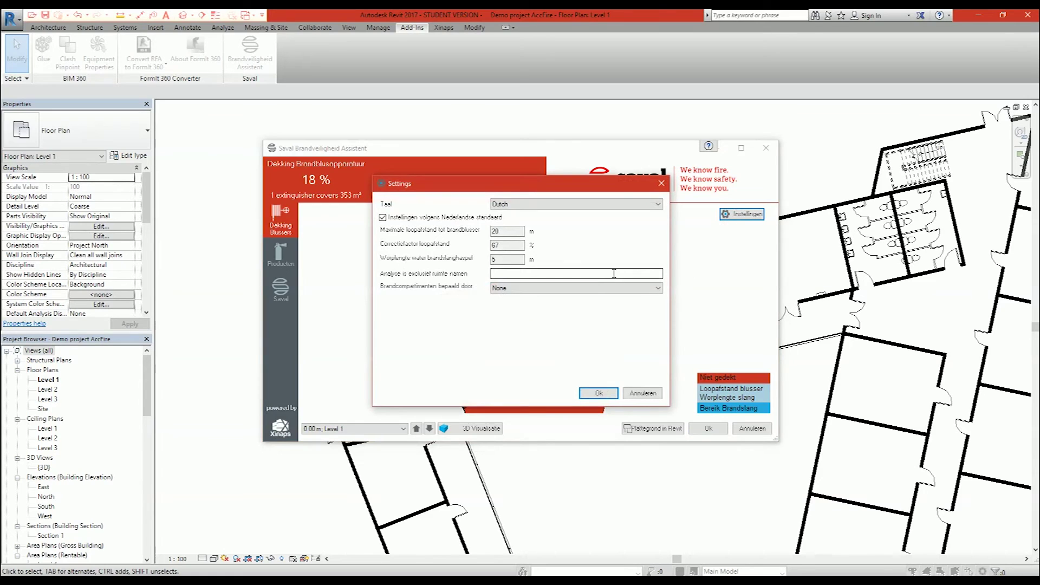
left_click(577, 291)
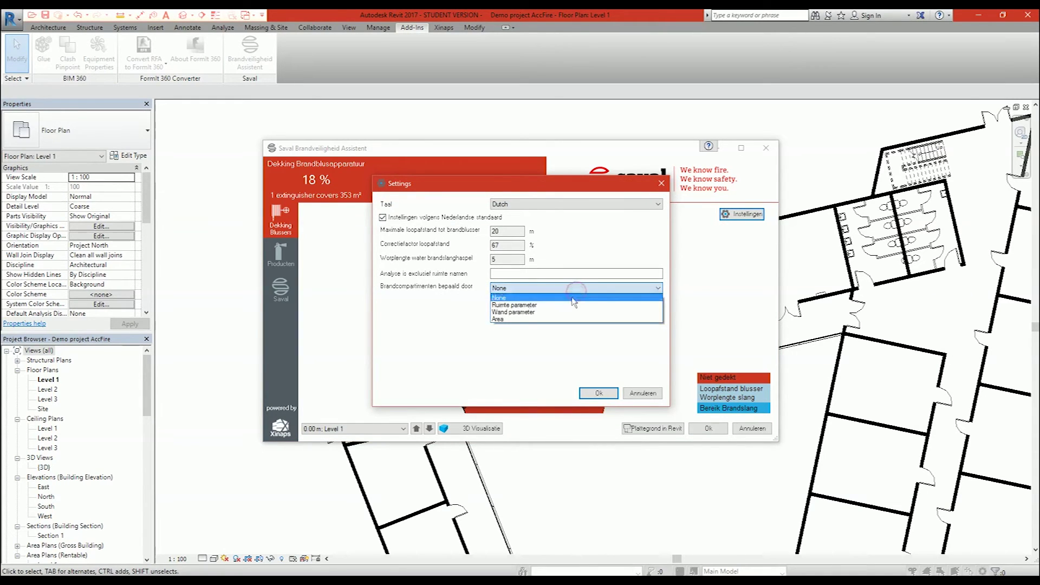
left_click(566, 312)
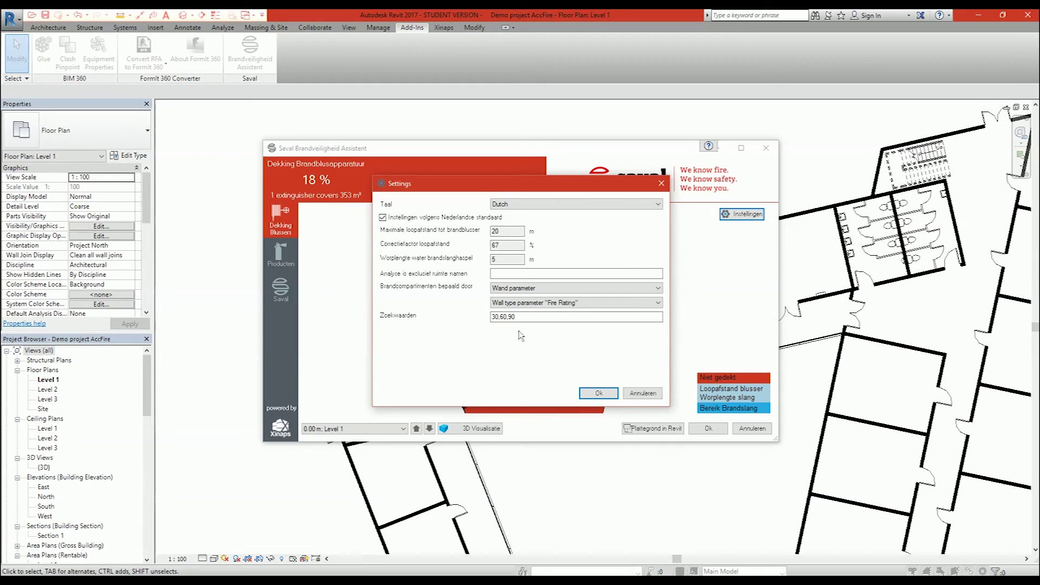
left_click(599, 393)
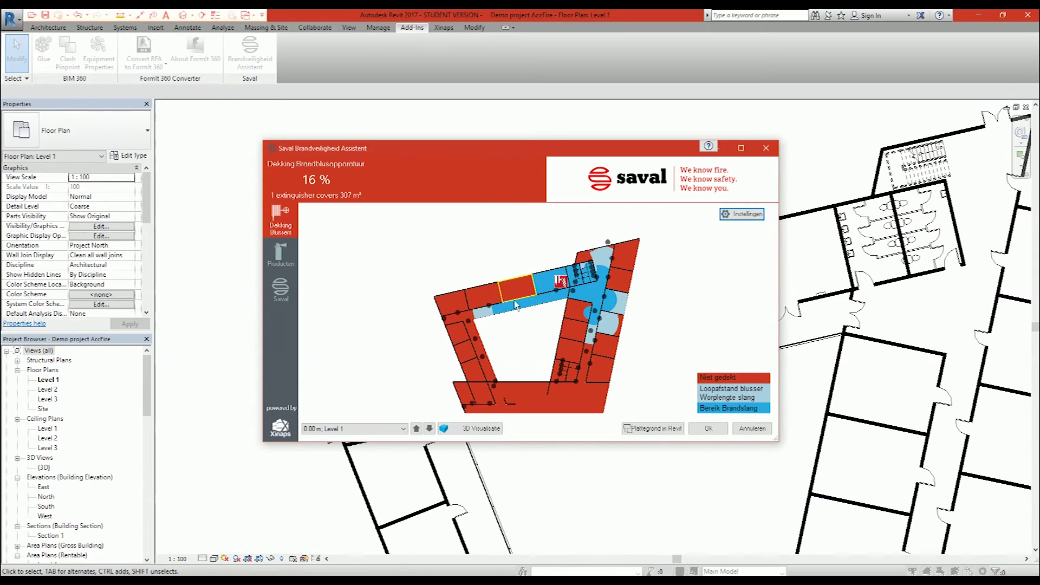
Set Brandcompartimenten bepaald door to None and recalculate, giving 16% at 307 m²
scroll(539, 317, "up", 2)
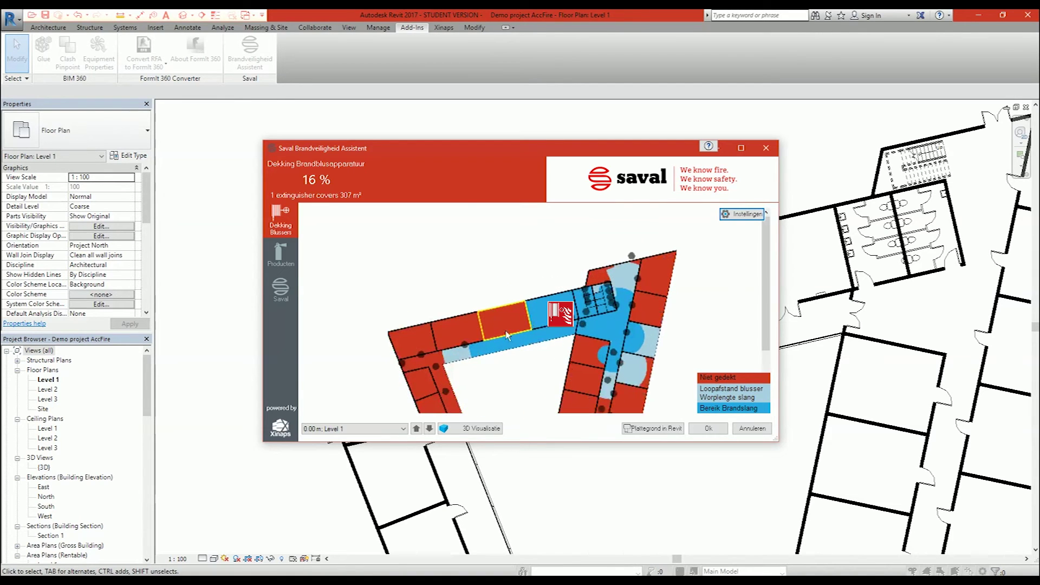
middle_click_drag(504, 353, 503, 302)
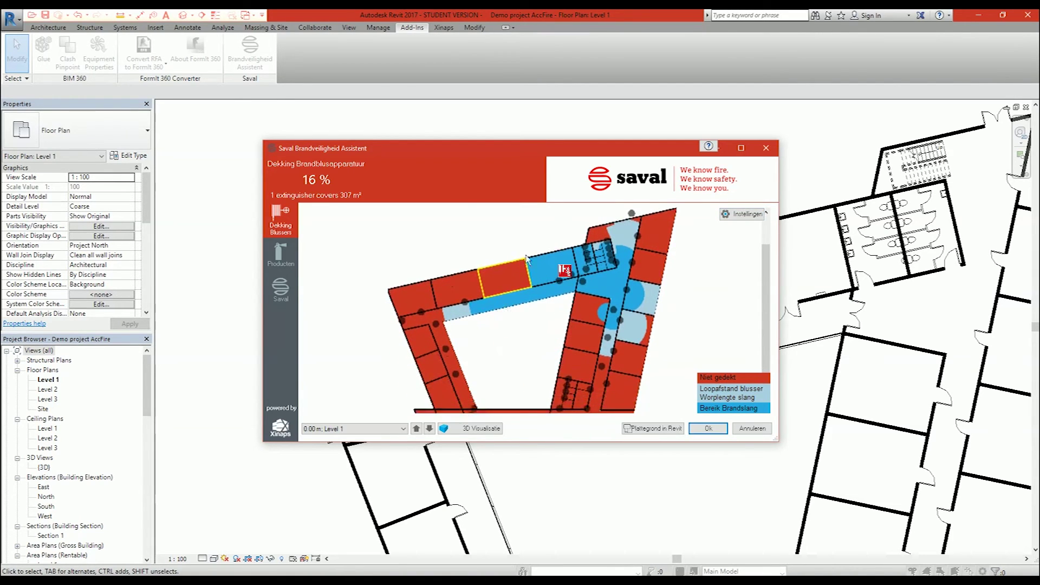
scroll(546, 319, "down", 1)
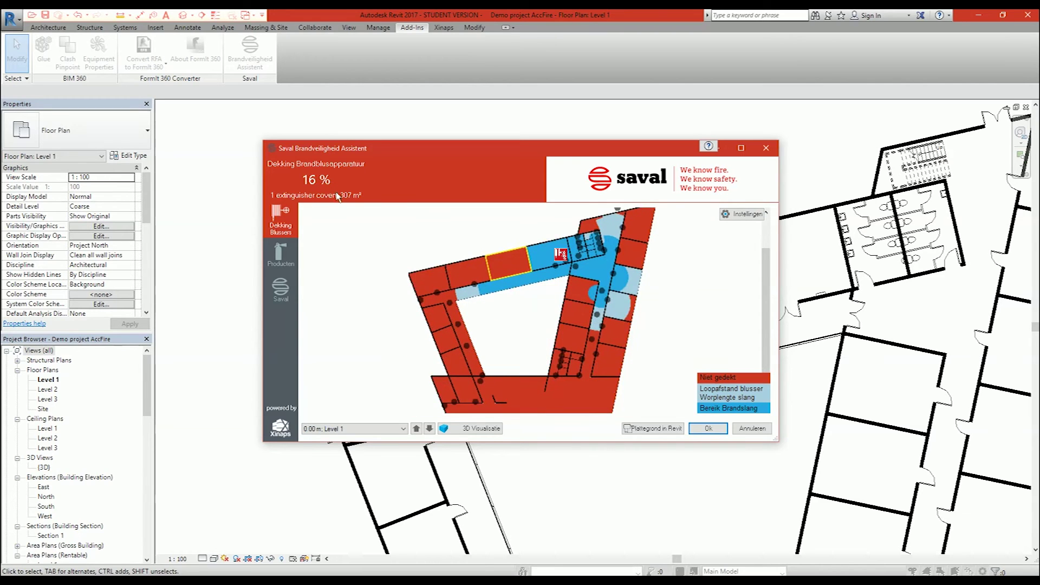
left_click(729, 213)
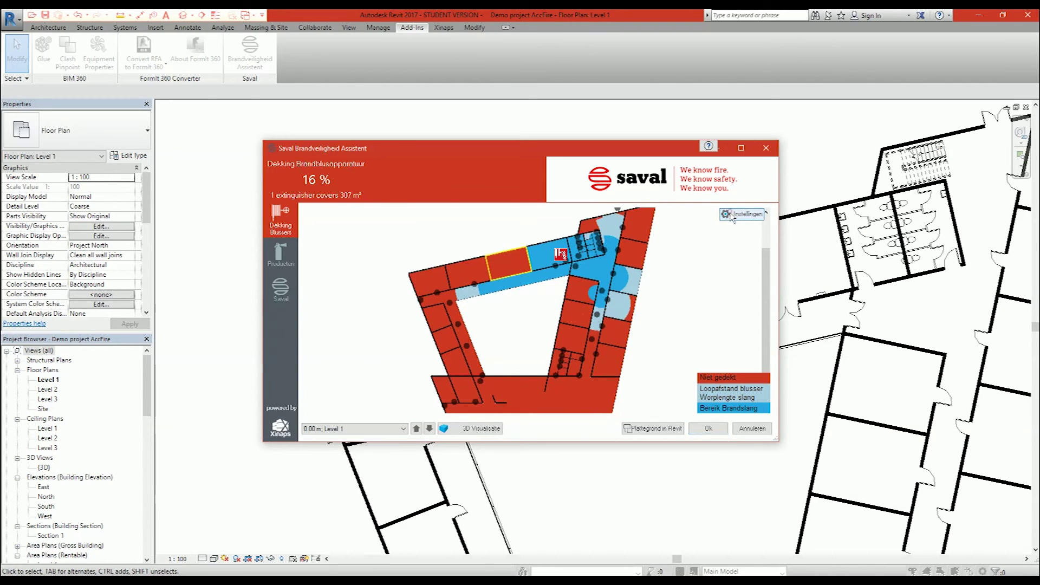
left_click(574, 287)
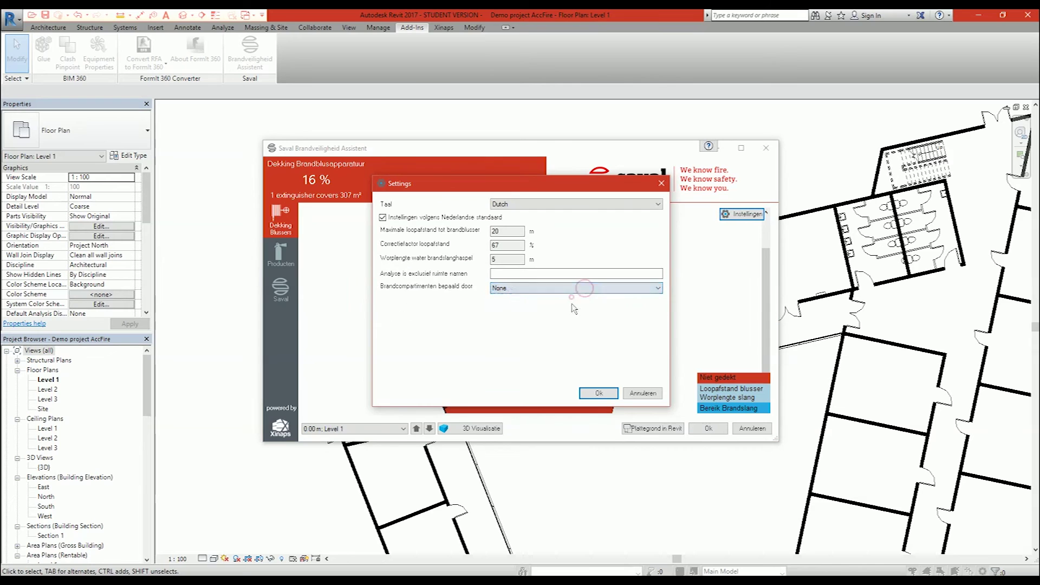
left_click(602, 392)
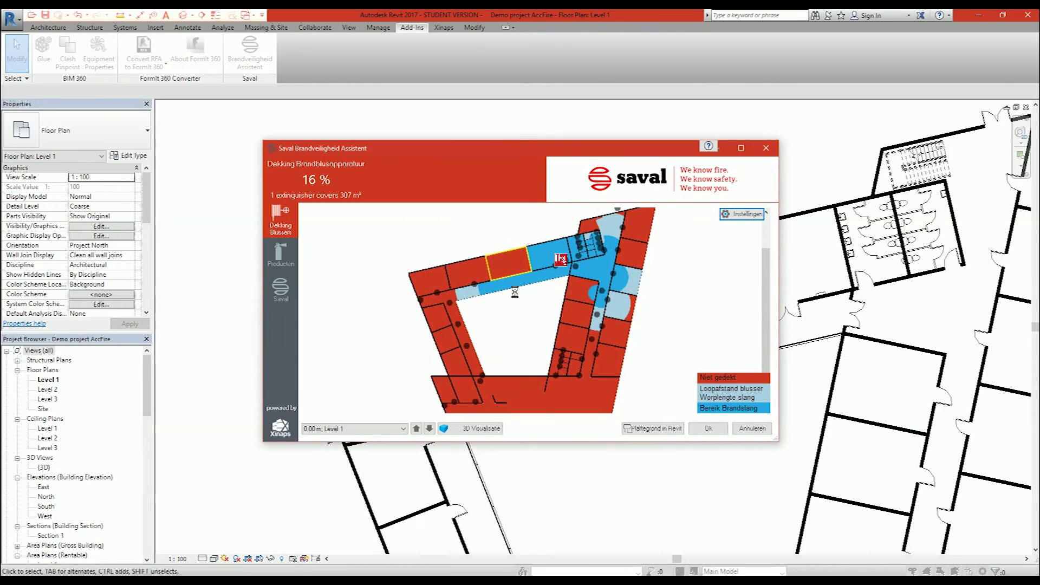